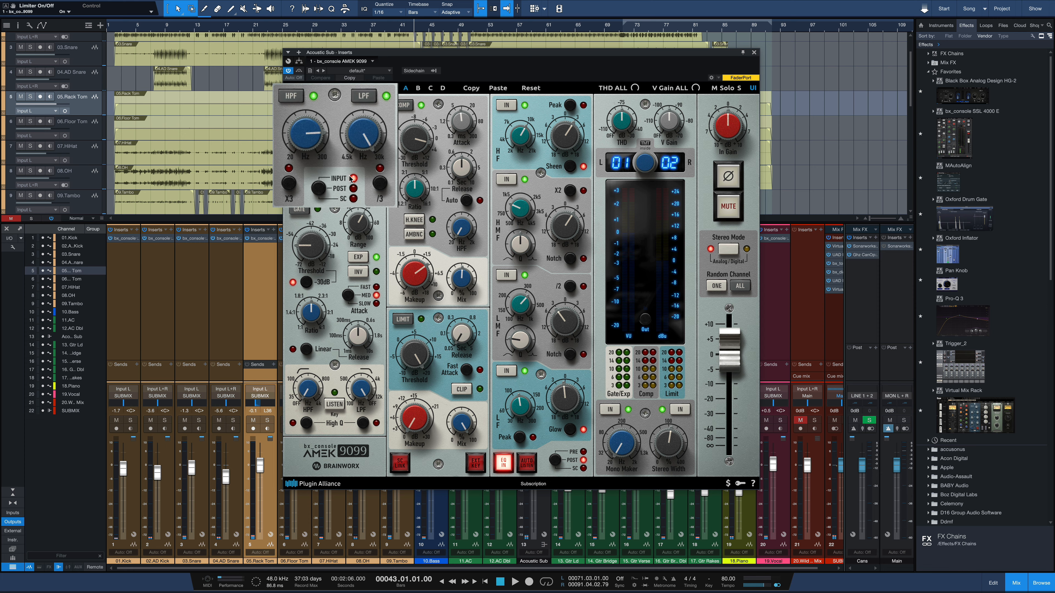
Switch the channel strip's high-pass and low-pass filters off and back on
click(254, 76)
click(257, 77)
click(386, 79)
click(386, 79)
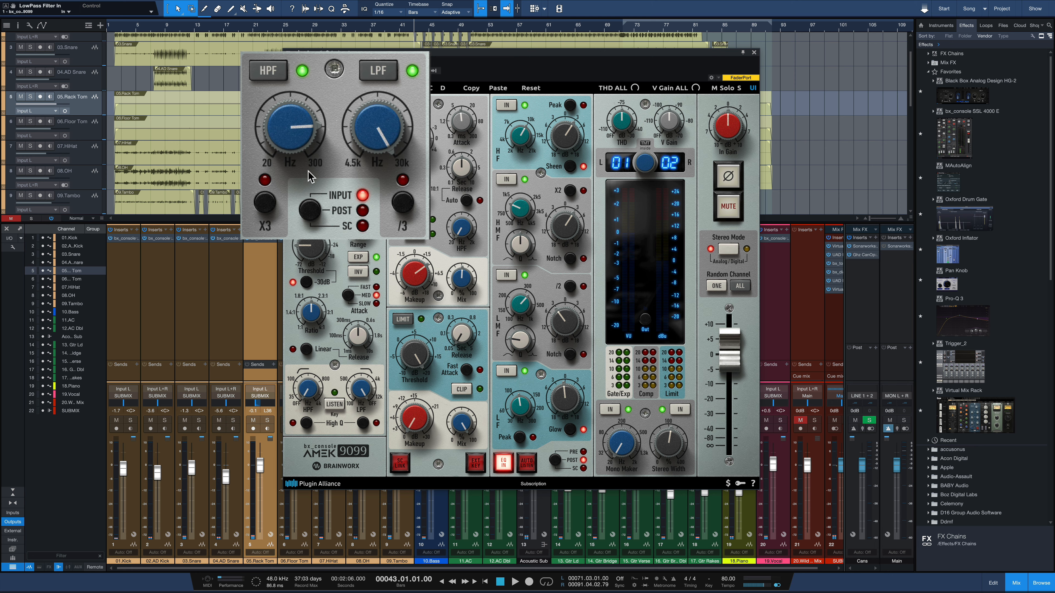
Try the X3 range switch of the high-pass filter and the /3 range switch of the low-pass filter
click(265, 204)
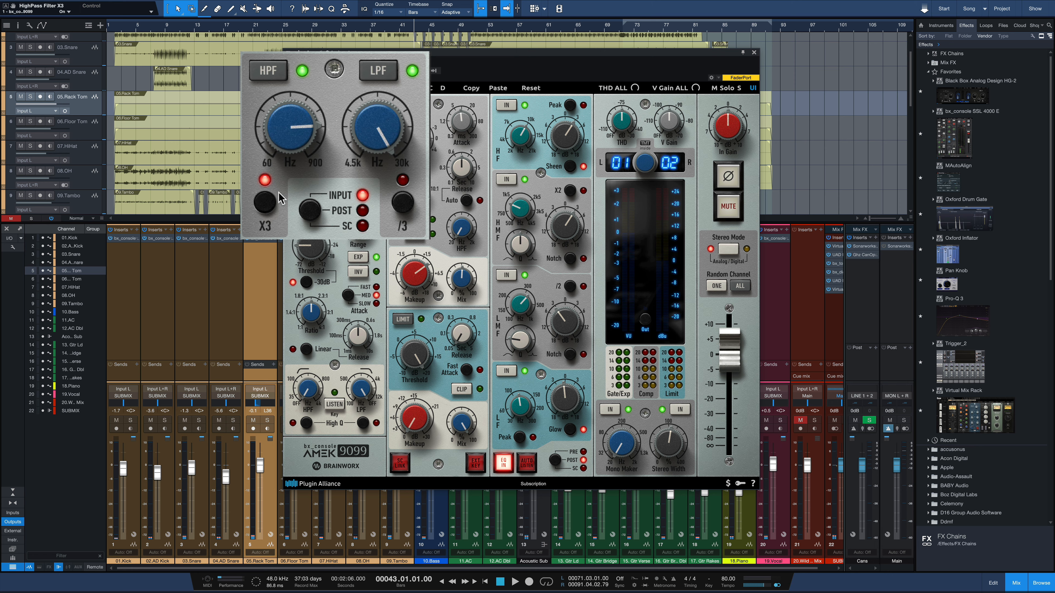
click(266, 205)
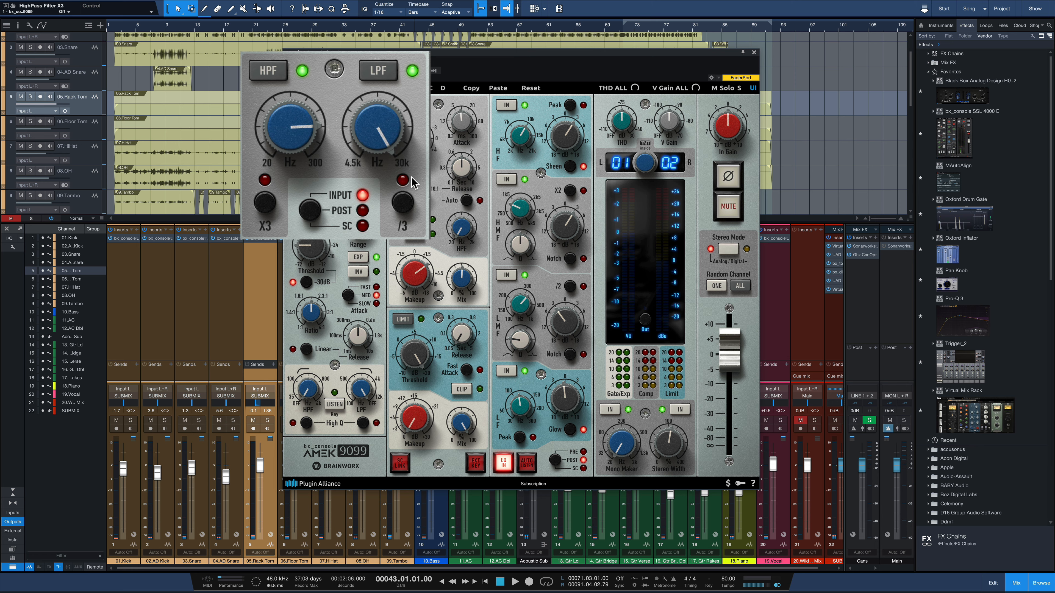
click(399, 212)
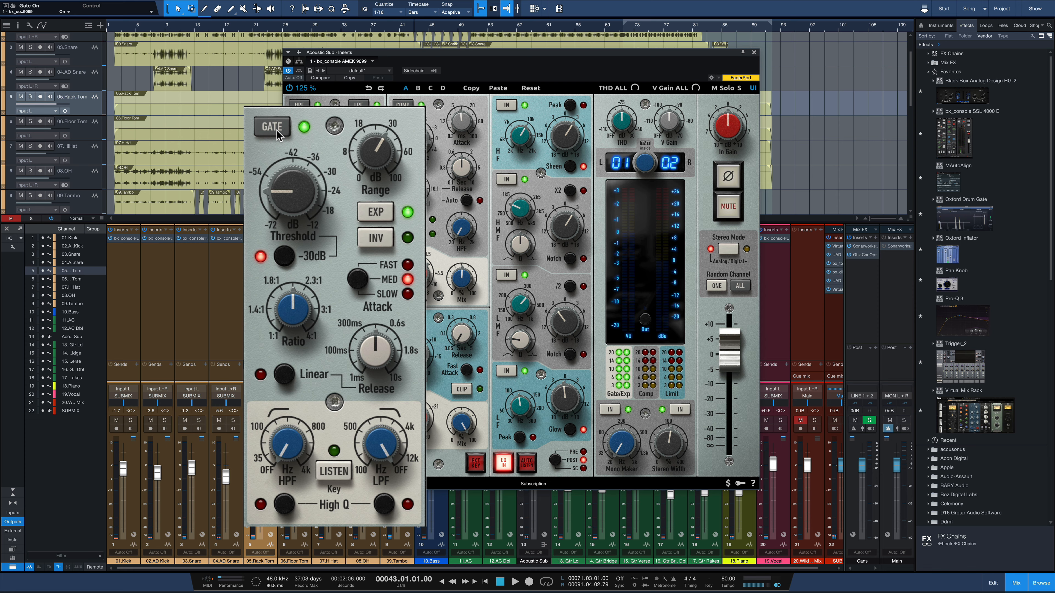
Switch the gate section off and compare its gate mode with expander mode, leaving EXP enabled
click(277, 131)
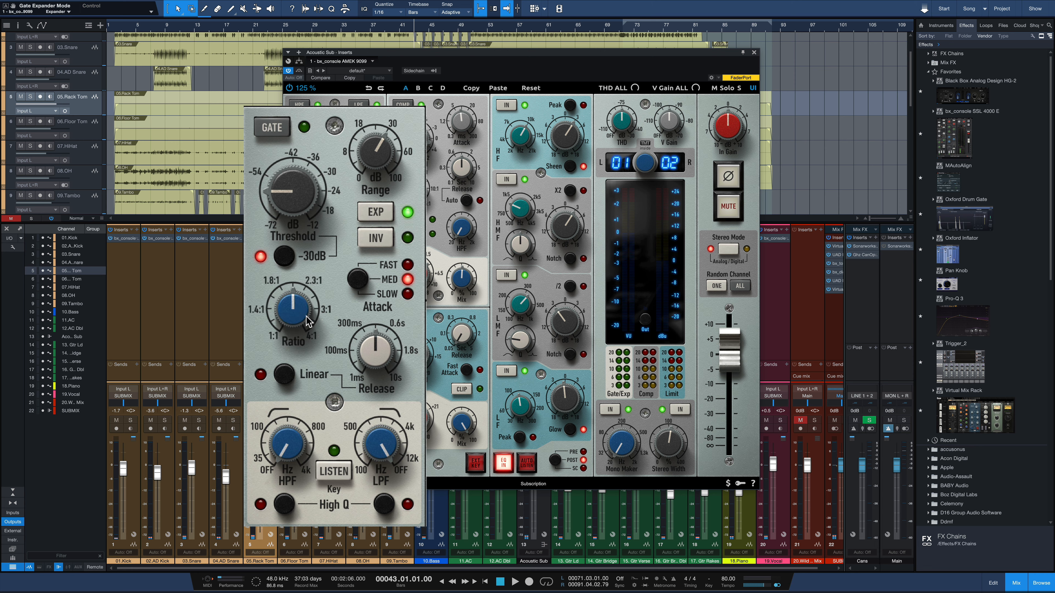
click(364, 212)
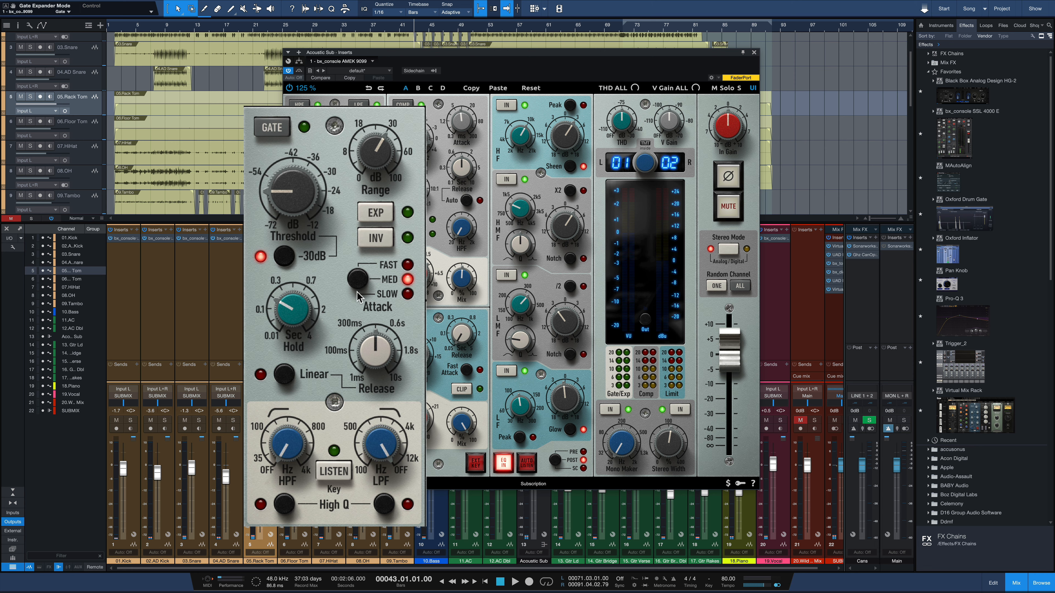
click(378, 216)
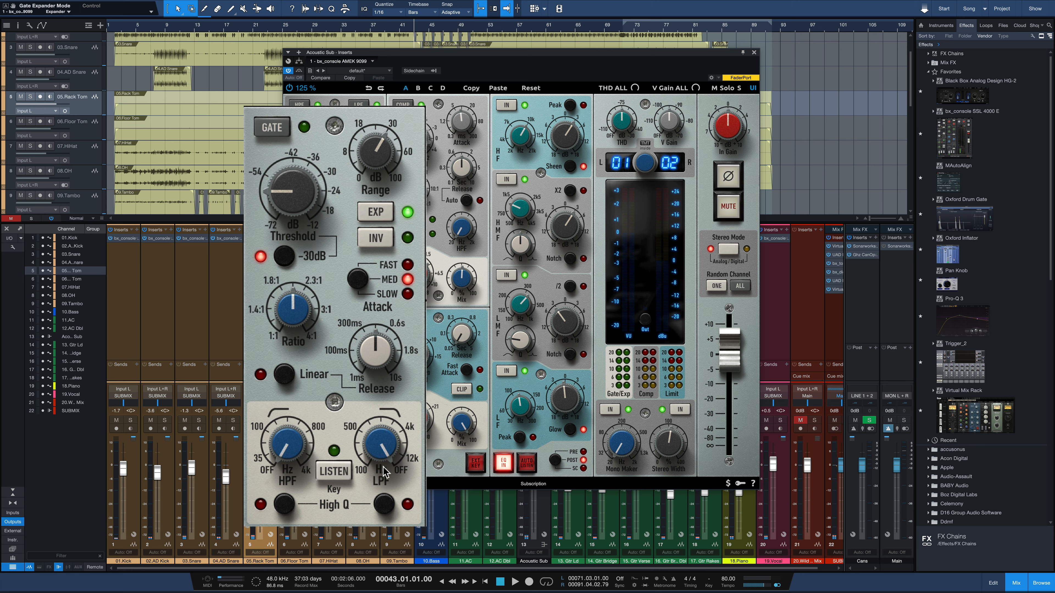
Try the gate's key Listen and the High Q switches of its key HPF and LPF, returning each to off
click(334, 472)
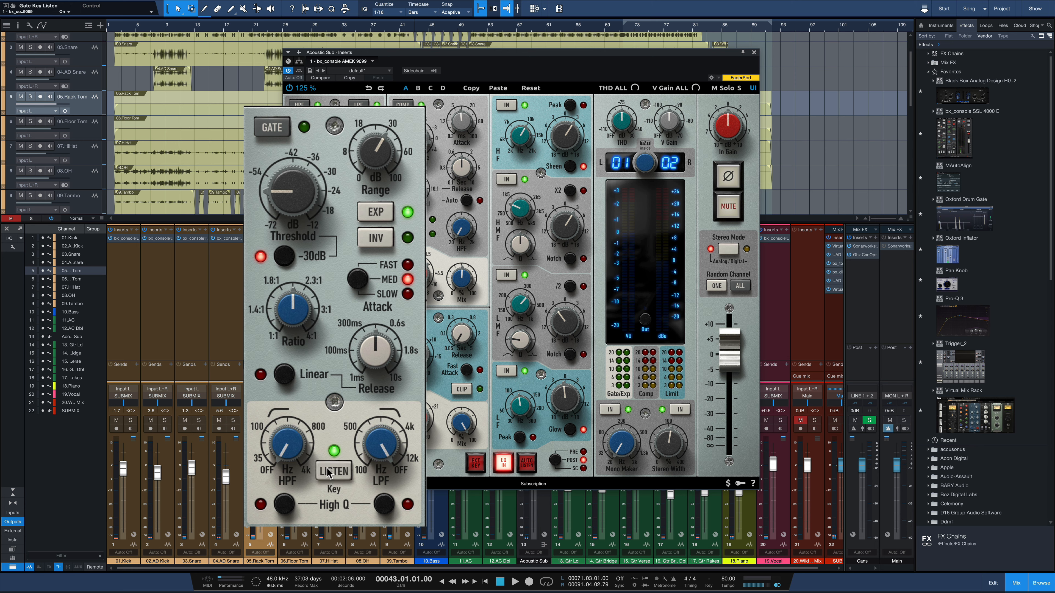
click(328, 472)
click(283, 504)
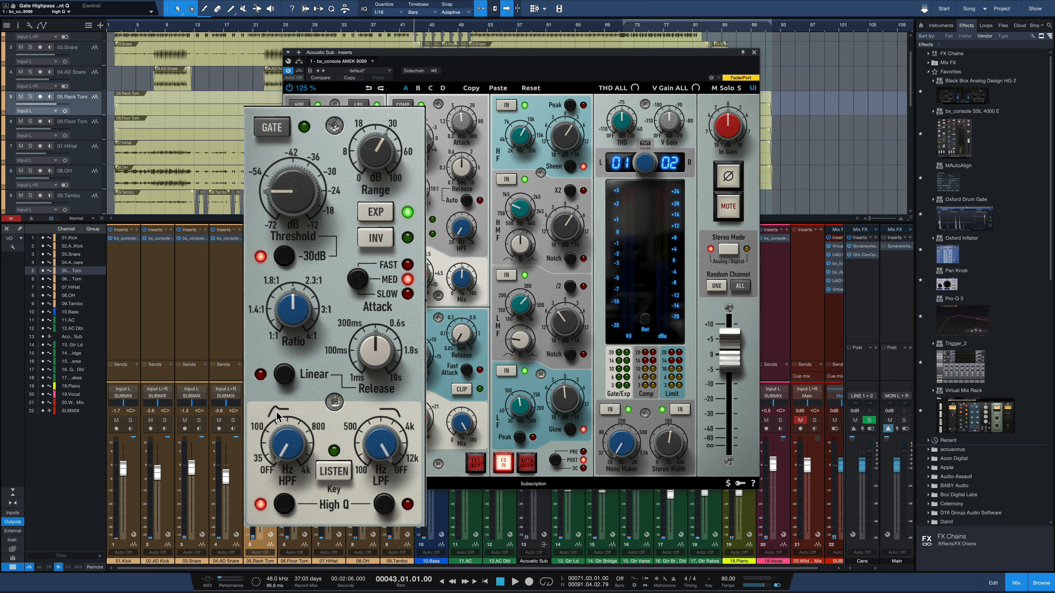
click(292, 503)
click(393, 505)
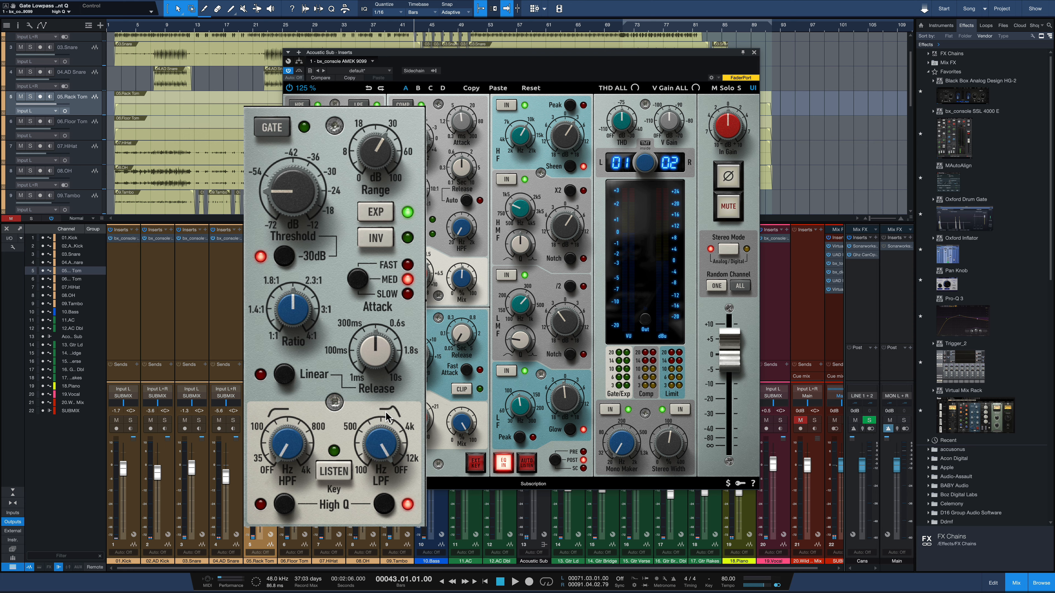
click(385, 505)
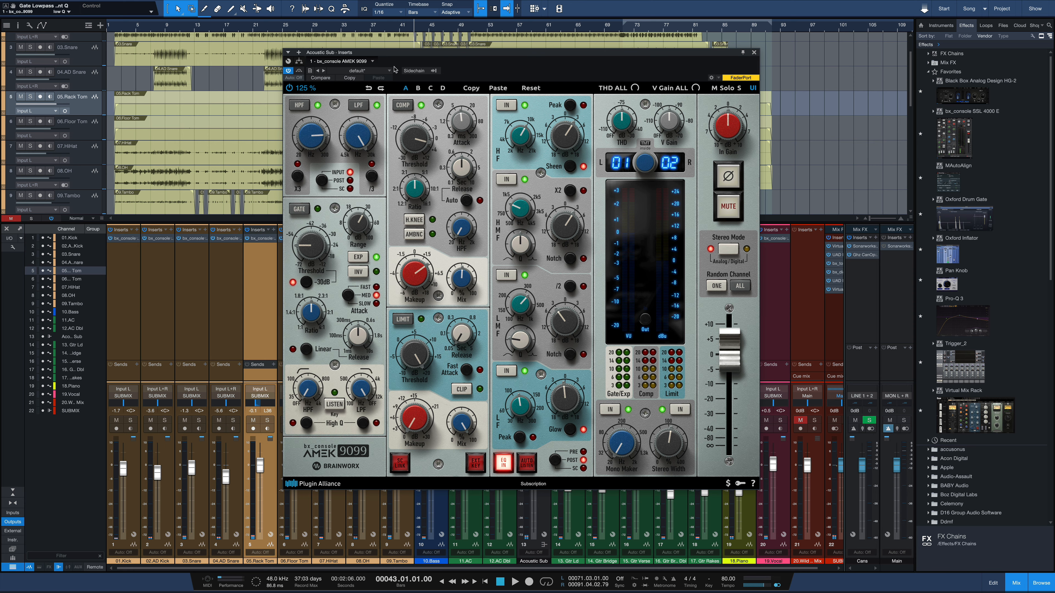
Switch the compressor's hard knee on and back off
mouse_move(458, 140)
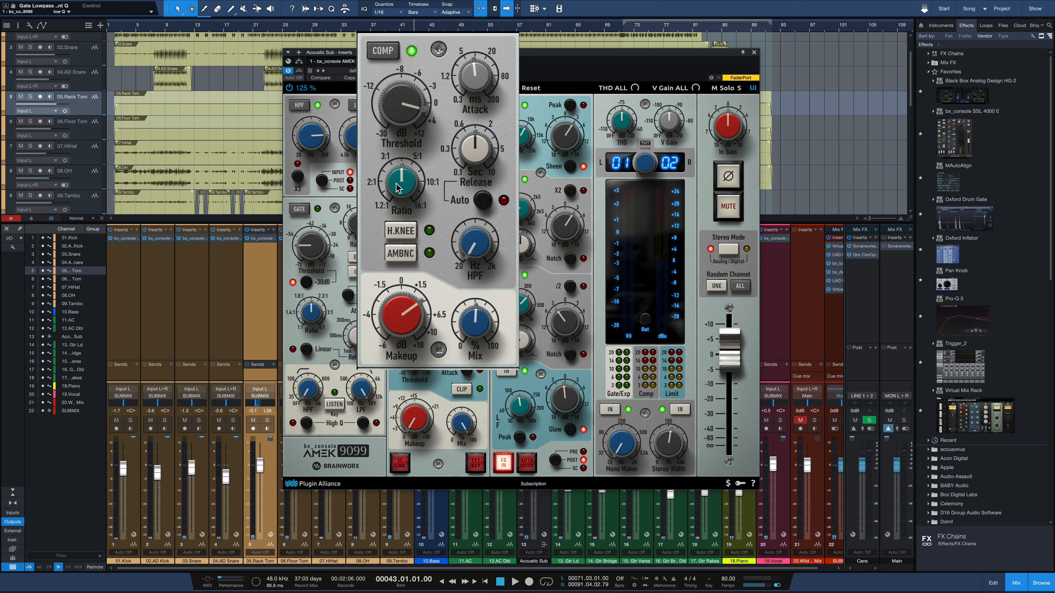
click(407, 231)
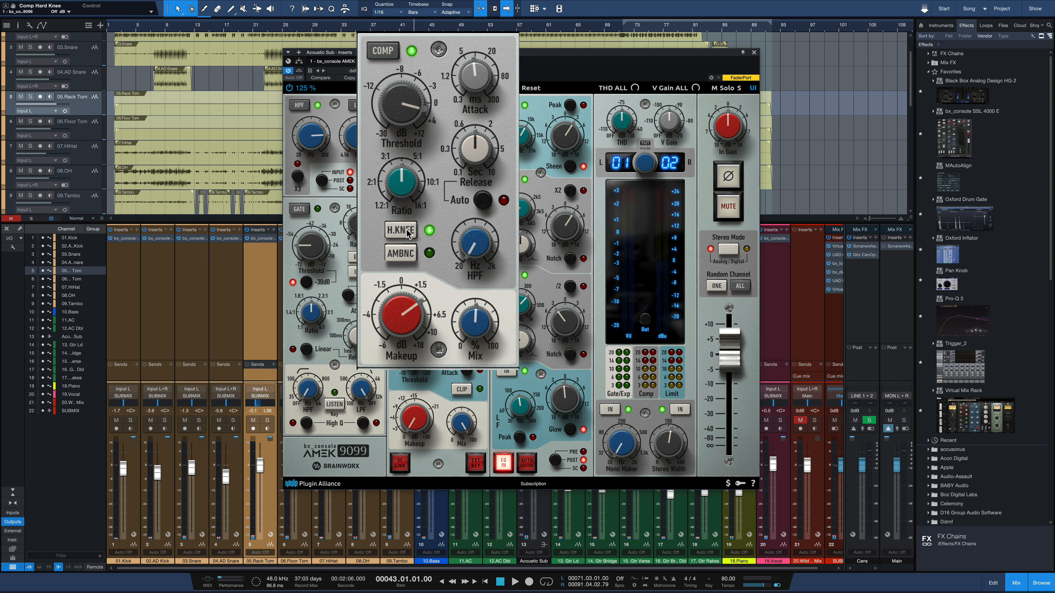
click(407, 233)
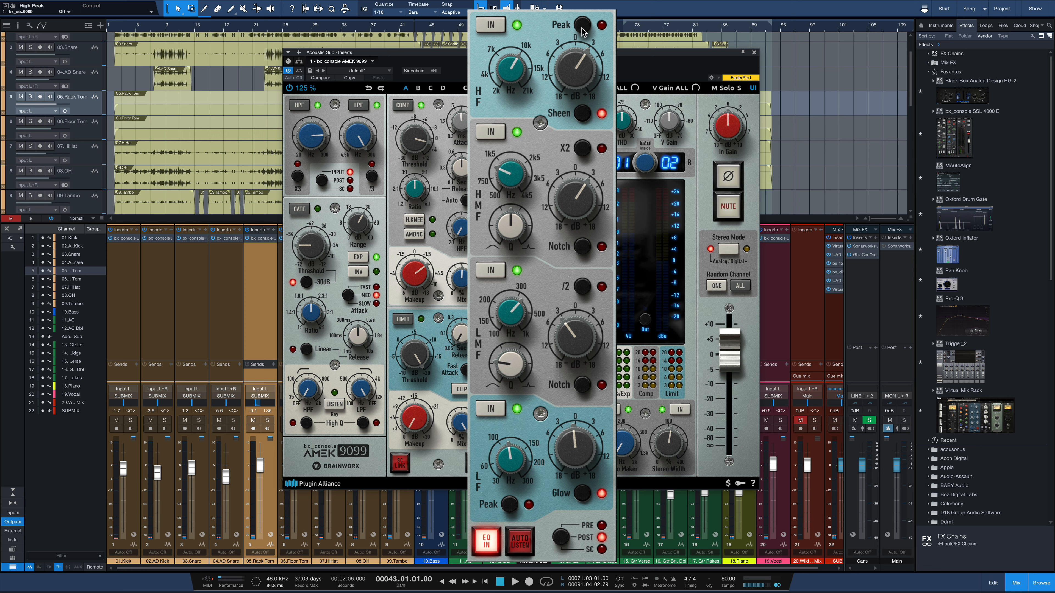
Switch the EQ's HF band off and back on and try its Sheen switch
click(489, 32)
click(490, 32)
click(585, 117)
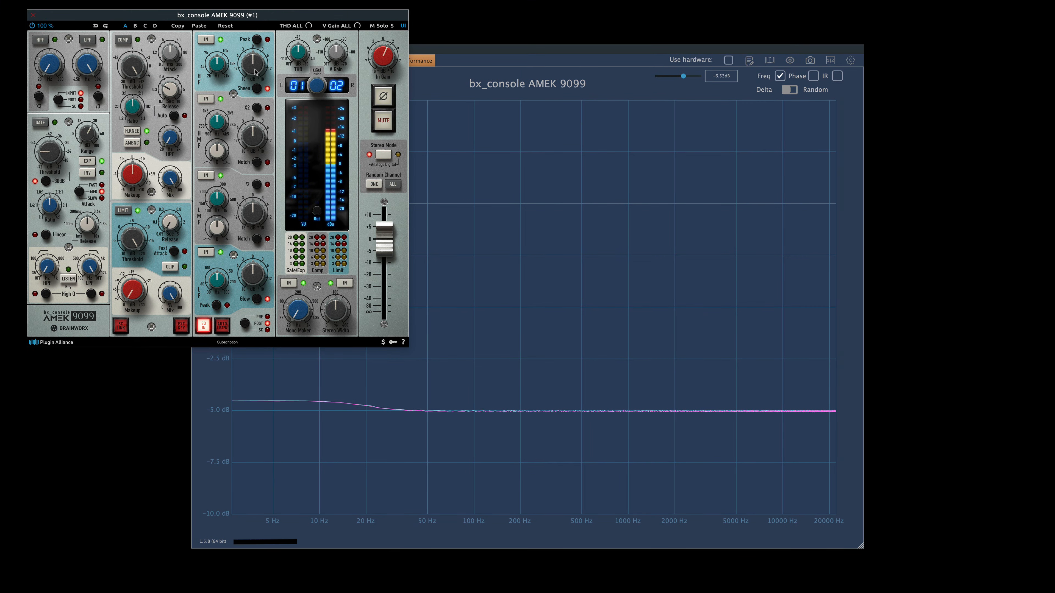
In the frequency analyzer, boost the plug-in's HF band gain and compare the shelf curve with Sheen off and on
drag(242, 71, 257, 62)
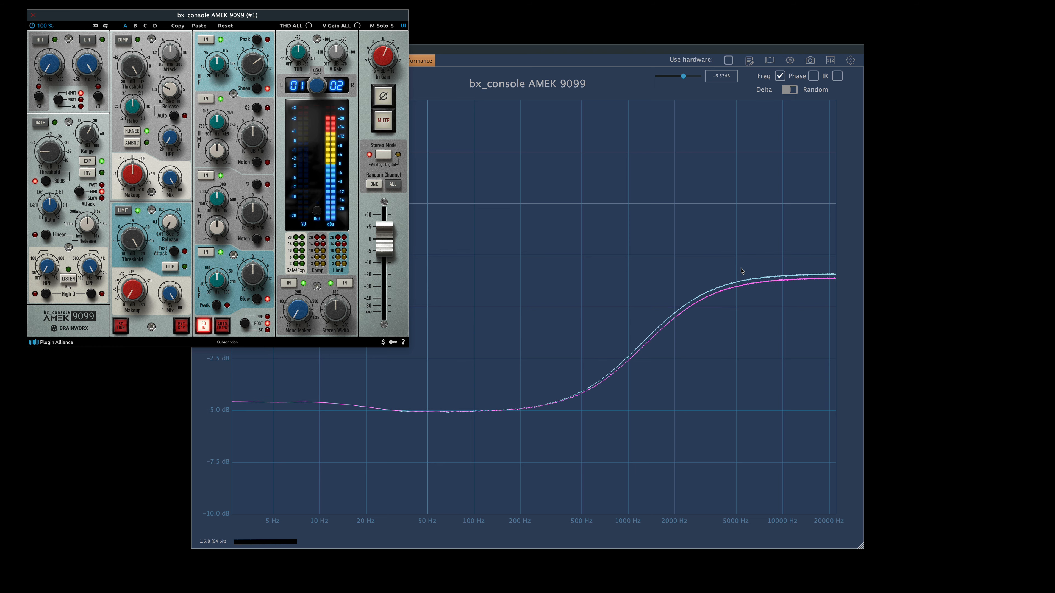
click(257, 89)
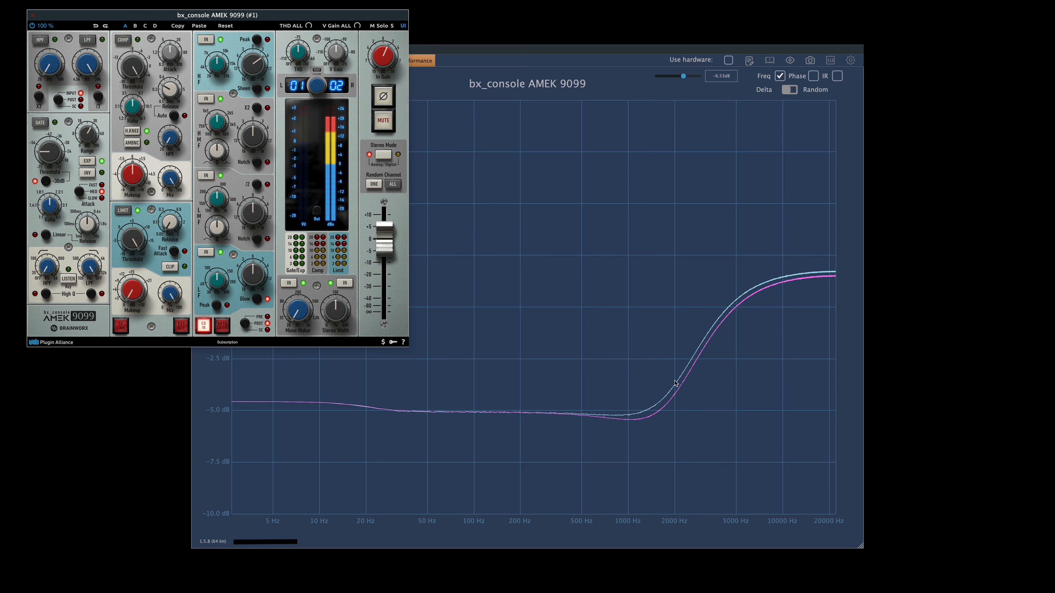
click(268, 91)
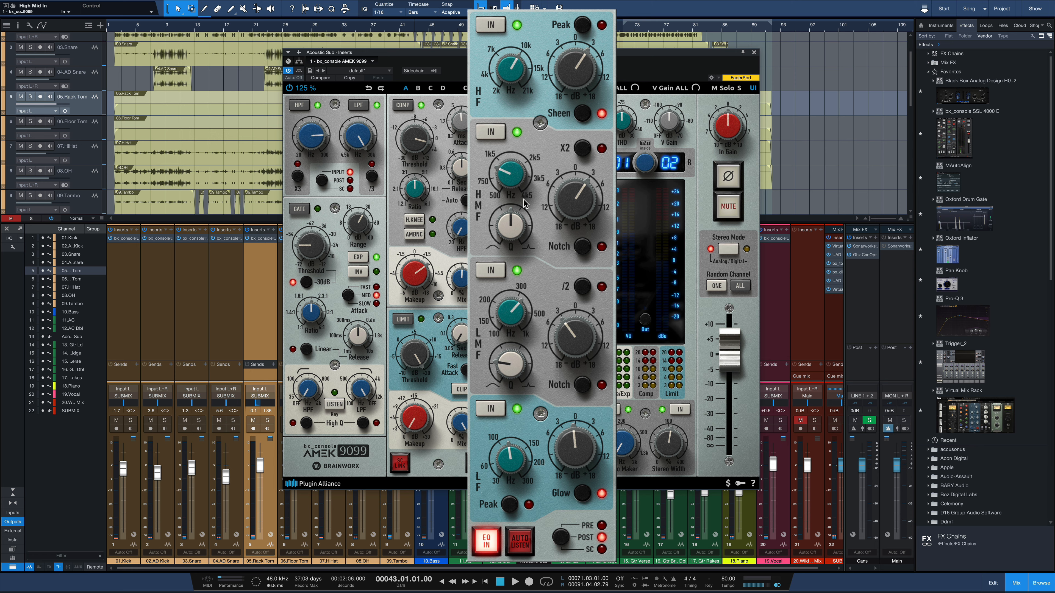
In the mix session's plug-in, try the HMF band's X2 frequency range and enable its Notch mode
click(583, 149)
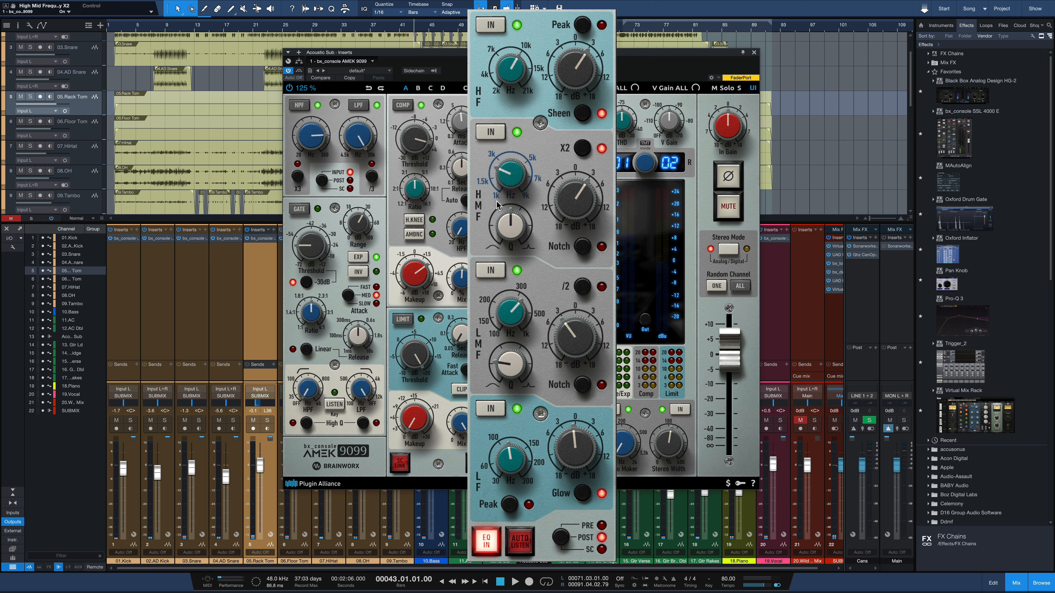
click(582, 150)
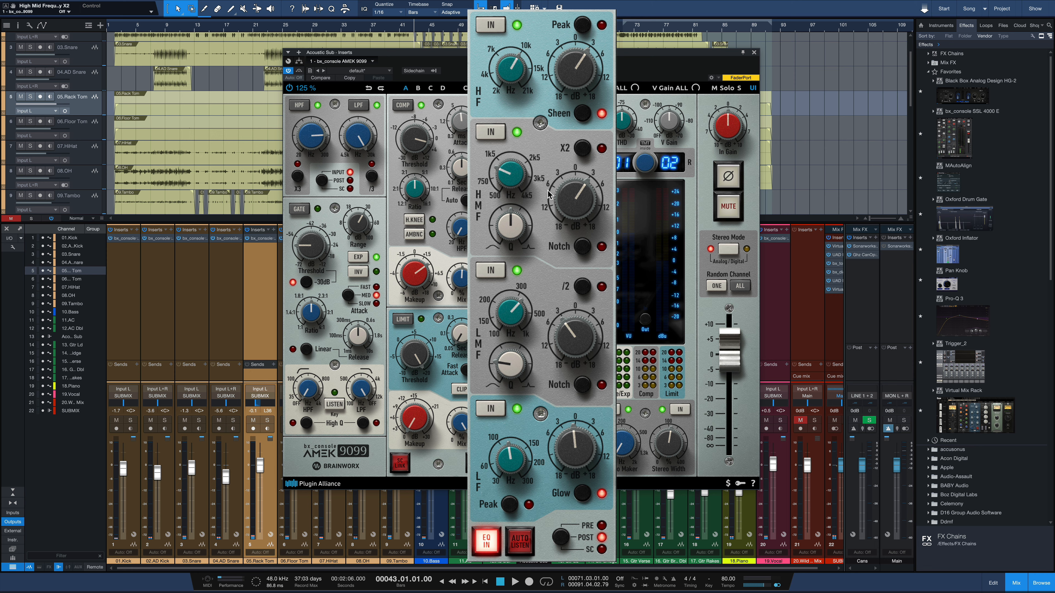
click(580, 248)
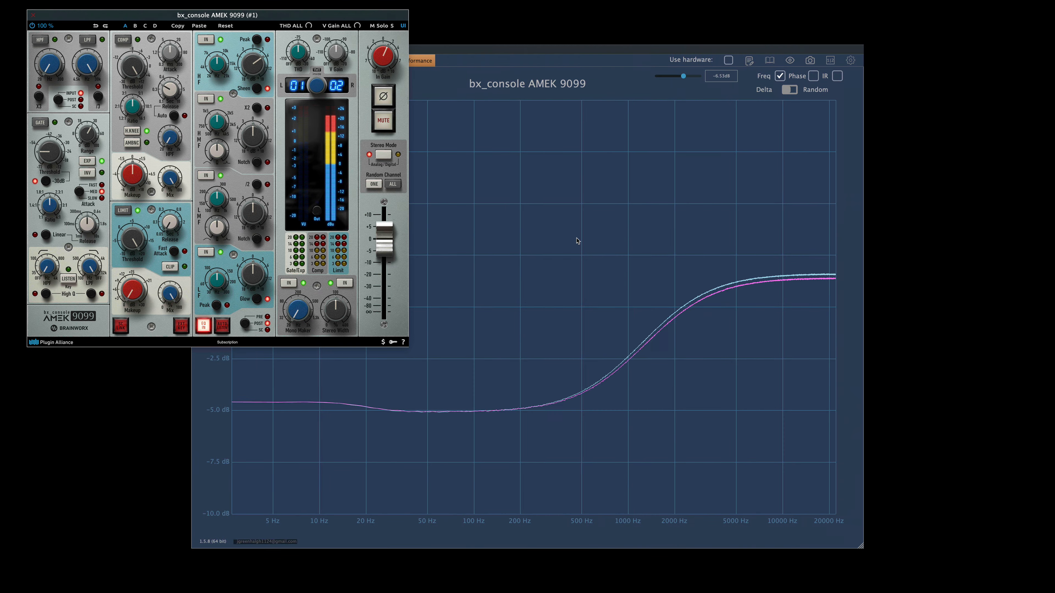
In the analyzed instance, bypass the HF band and shape an HMF notch, narrowing its Q and lowering its frequency to about 1.3 kHz
click(206, 40)
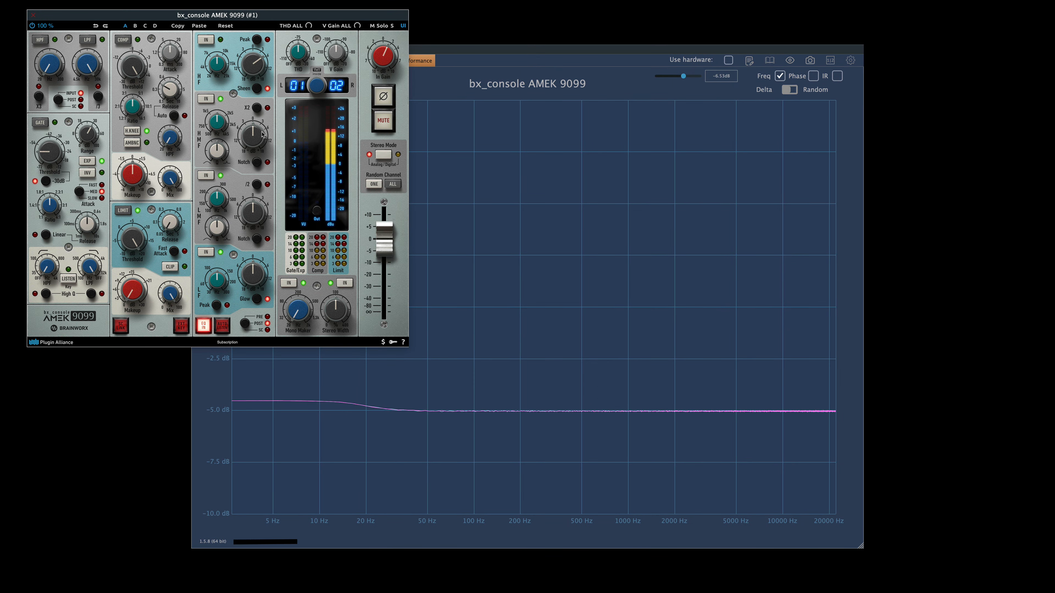
click(257, 162)
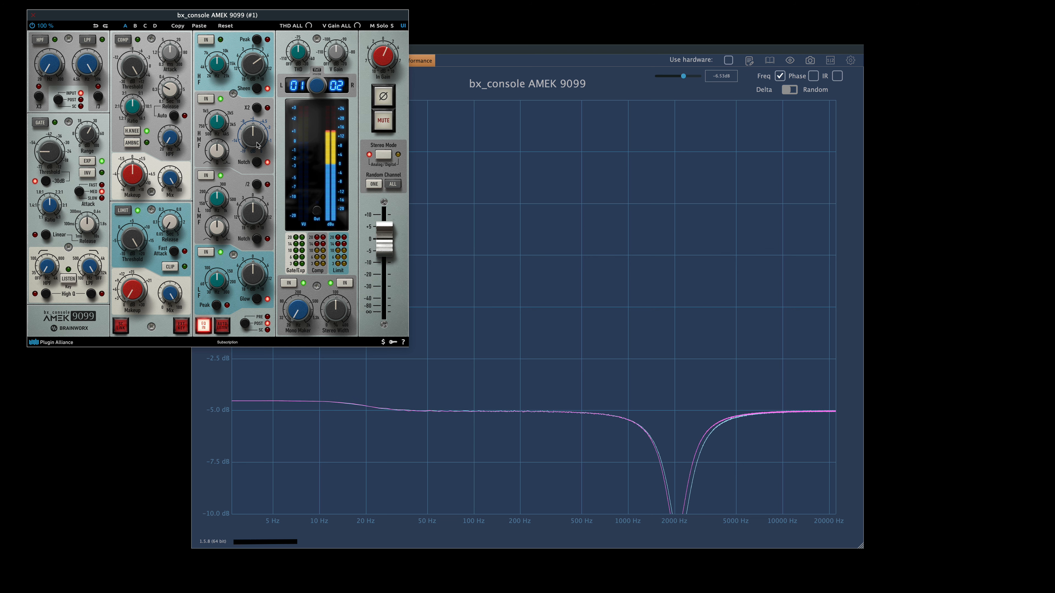
drag(255, 137, 239, 157)
drag(223, 148, 231, 109)
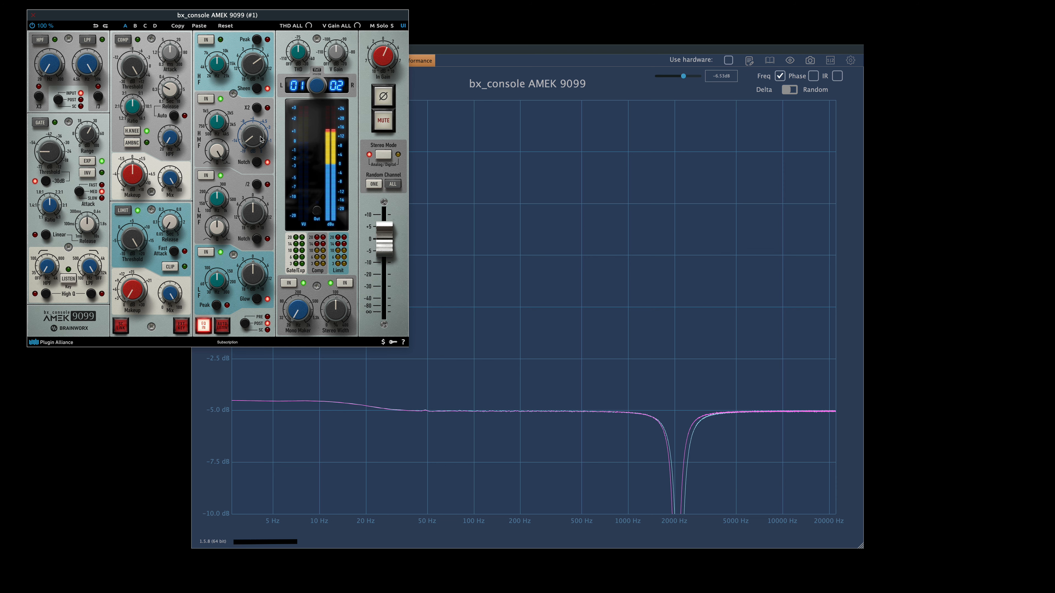
drag(261, 139, 218, 135)
Return to the mix session and switch the LMF band's /2 frequency range on and back off
key(ctrl+Left)
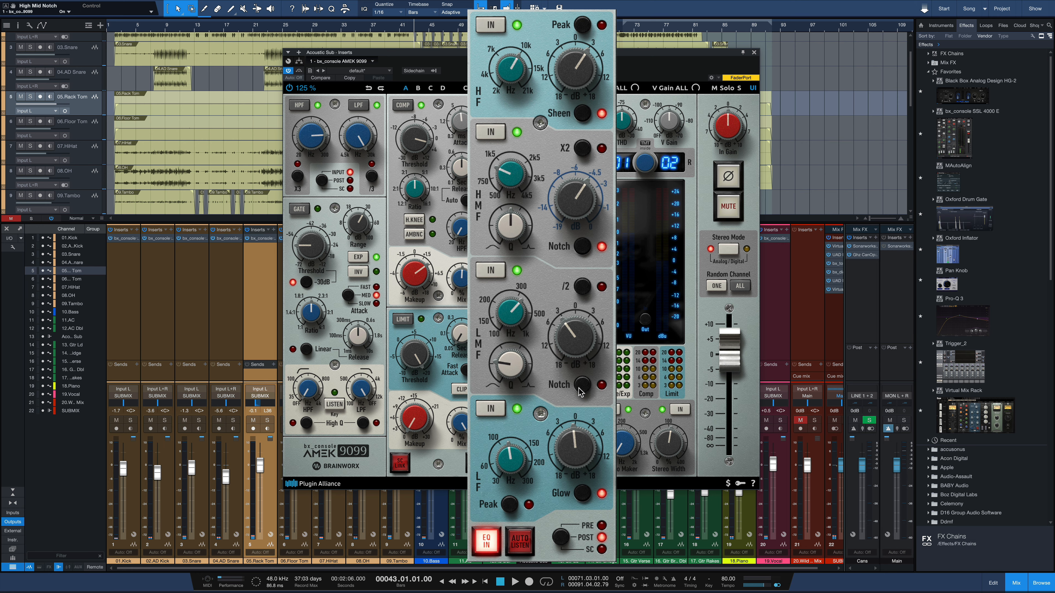
click(583, 287)
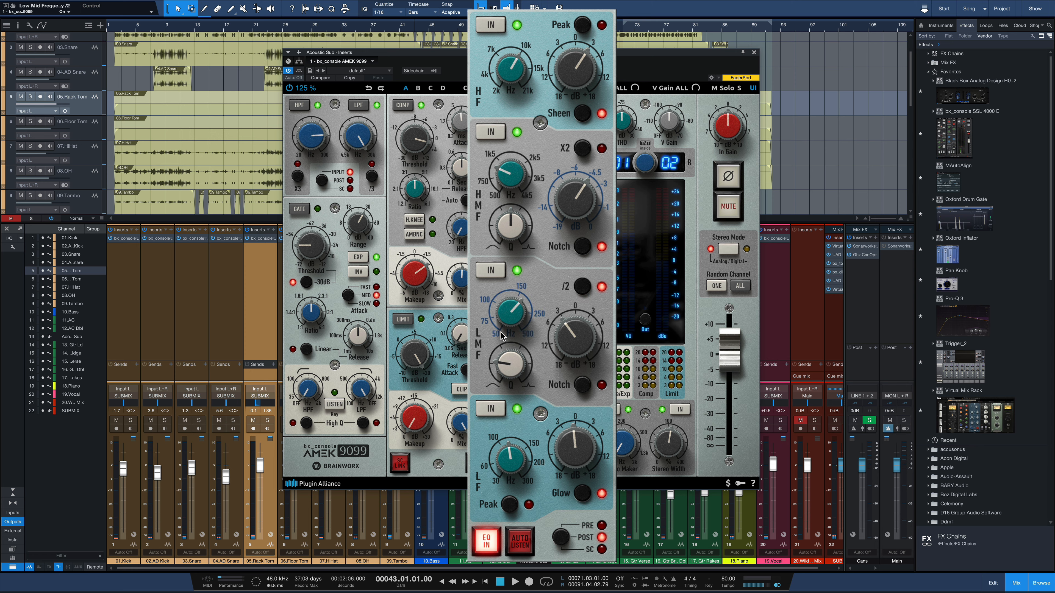
click(583, 286)
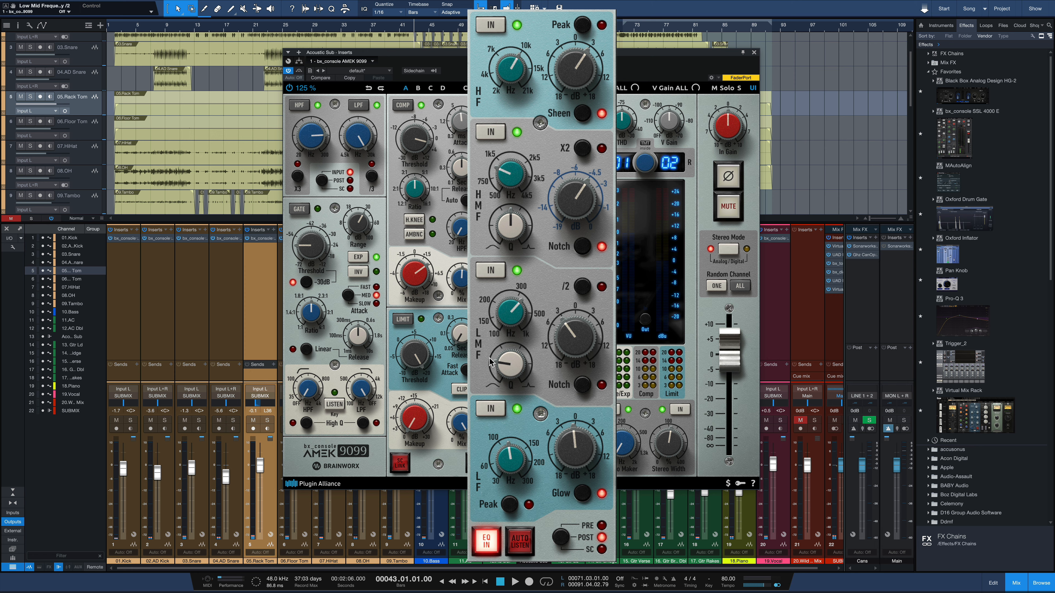
click(584, 344)
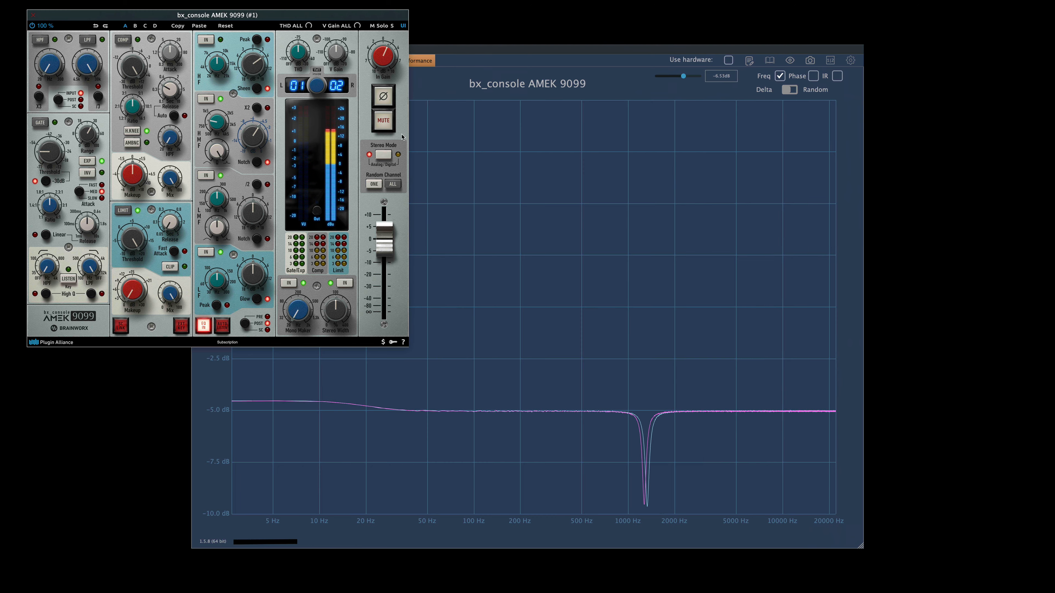
With the analyzed instance's HMF band bypassed, boost the LF gain, lower the LF frequency, and compare the shelf with Glow off and on
drag(285, 16, 813, 15)
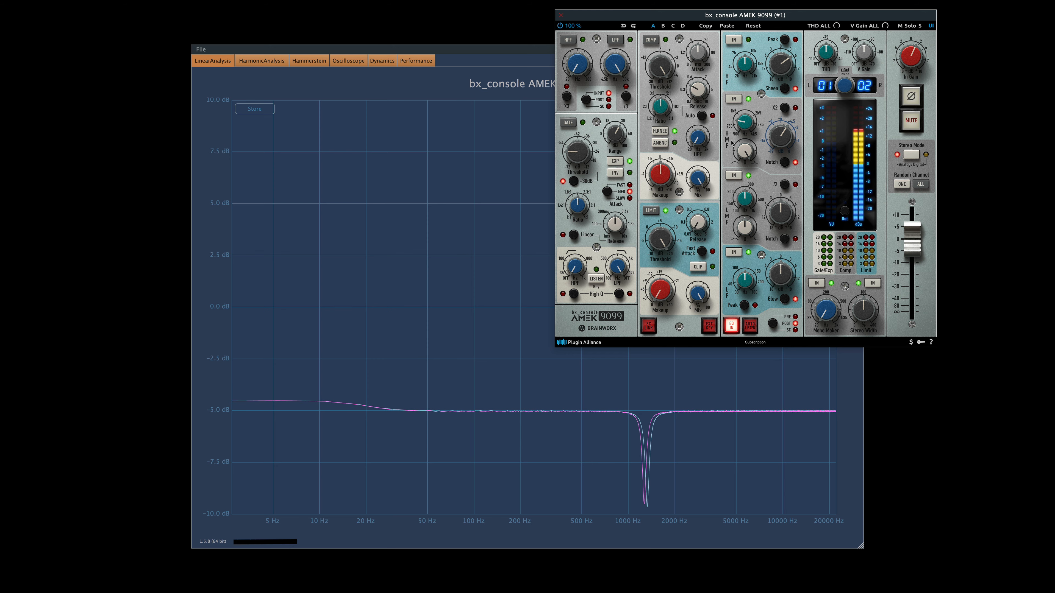
click(733, 100)
drag(780, 278, 780, 274)
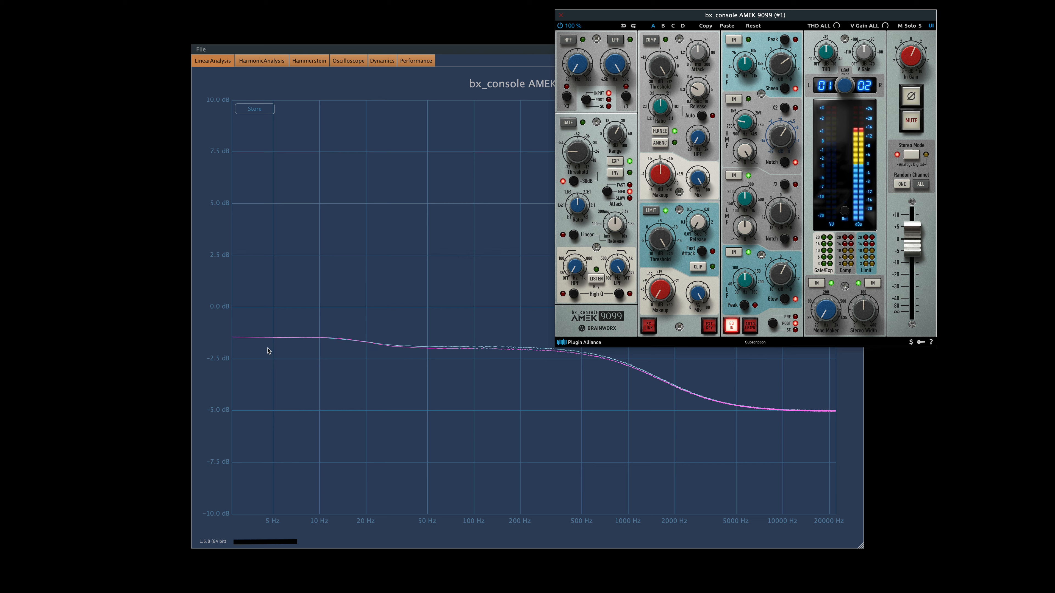
drag(748, 282, 725, 333)
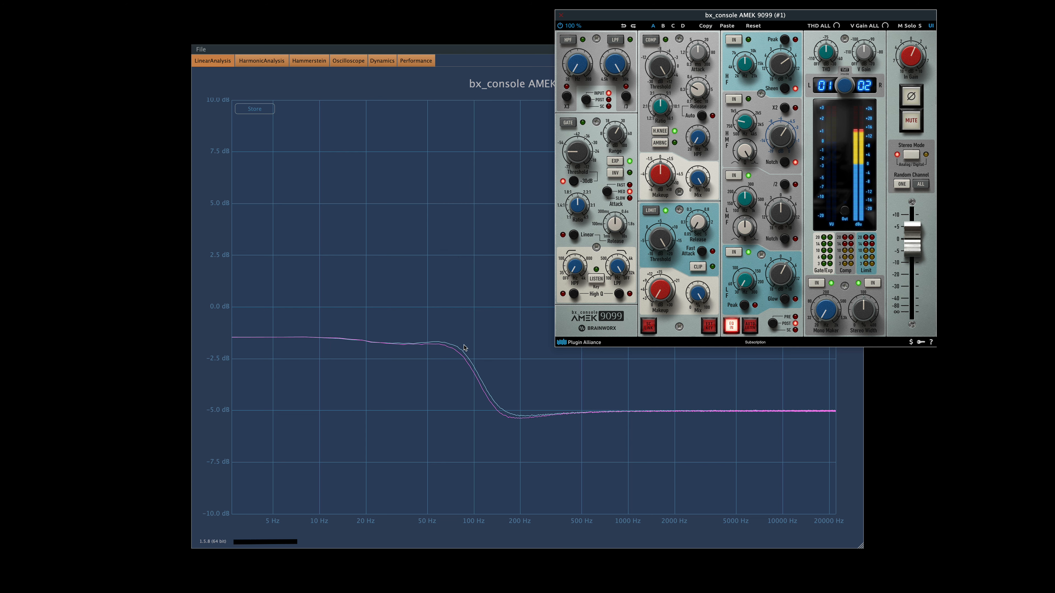
click(785, 299)
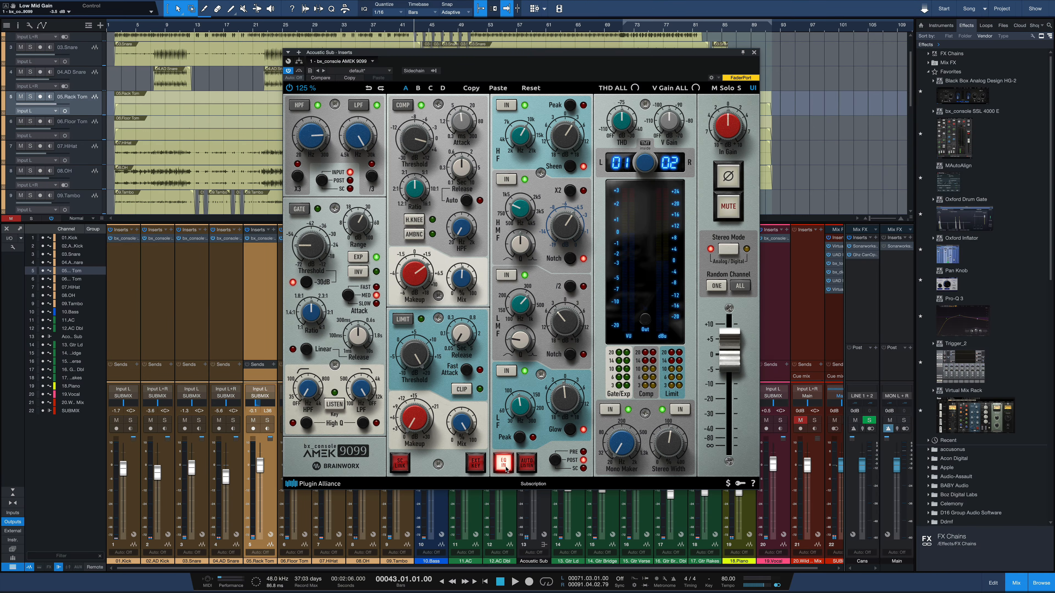
Switch the whole EQ section off and back on in the mix session's plug-in
click(503, 468)
click(503, 468)
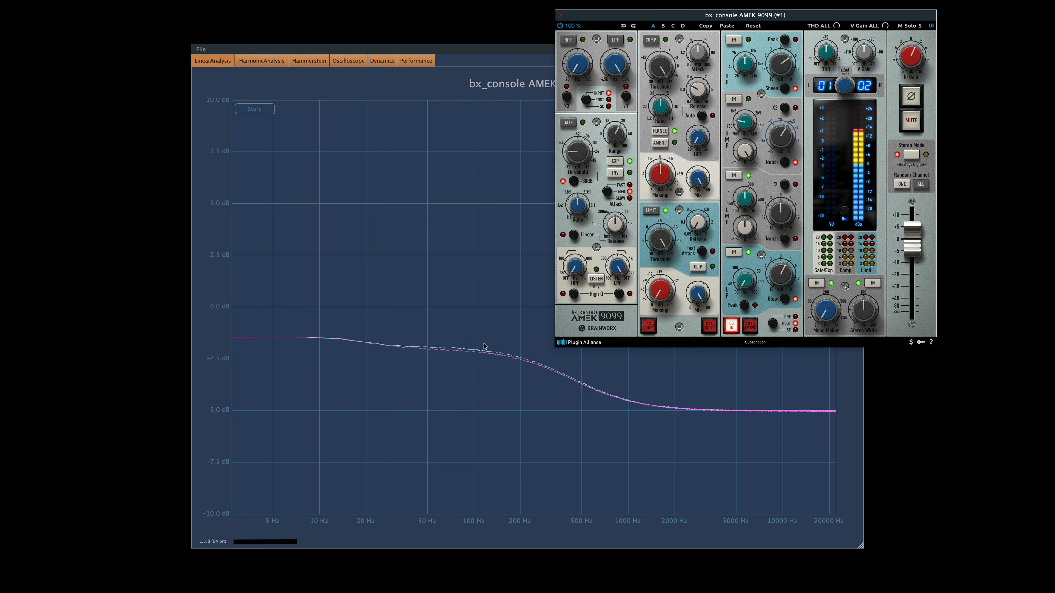
Step the analyzed instance through its TMT channel pairs, including 26/27, to compare the left and right response curves
drag(845, 92, 854, 63)
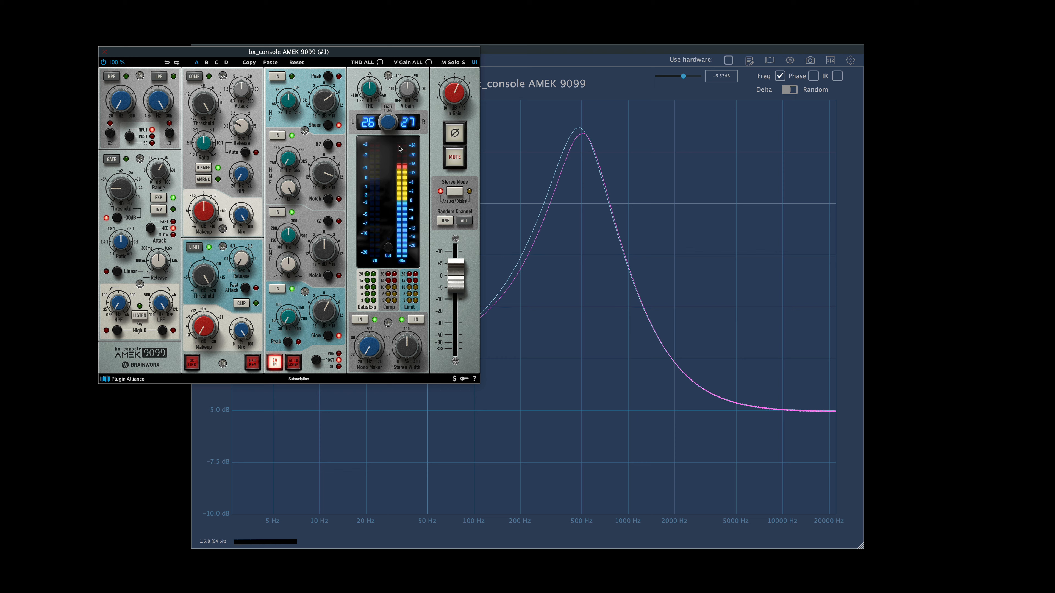
drag(389, 133, 397, 105)
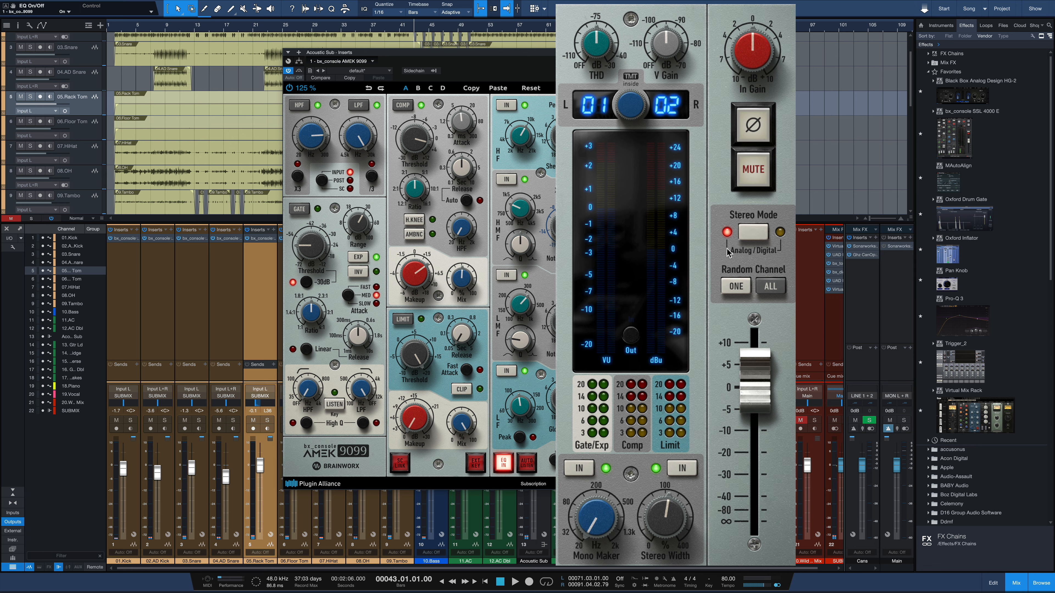
Switch the stereo mode to digital and back to analog, and toggle the Mono Maker section
click(748, 235)
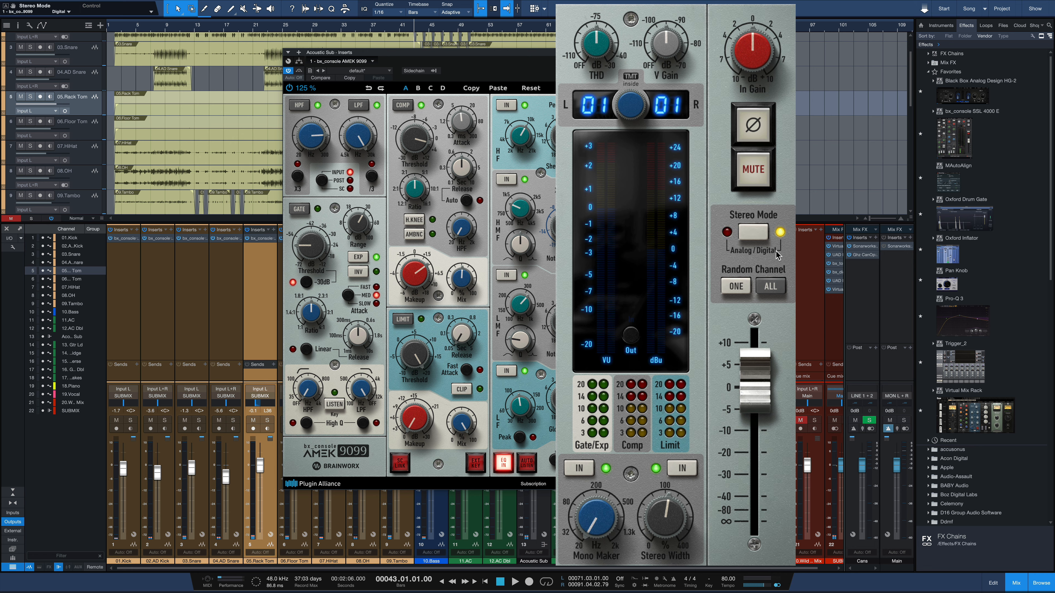
click(752, 234)
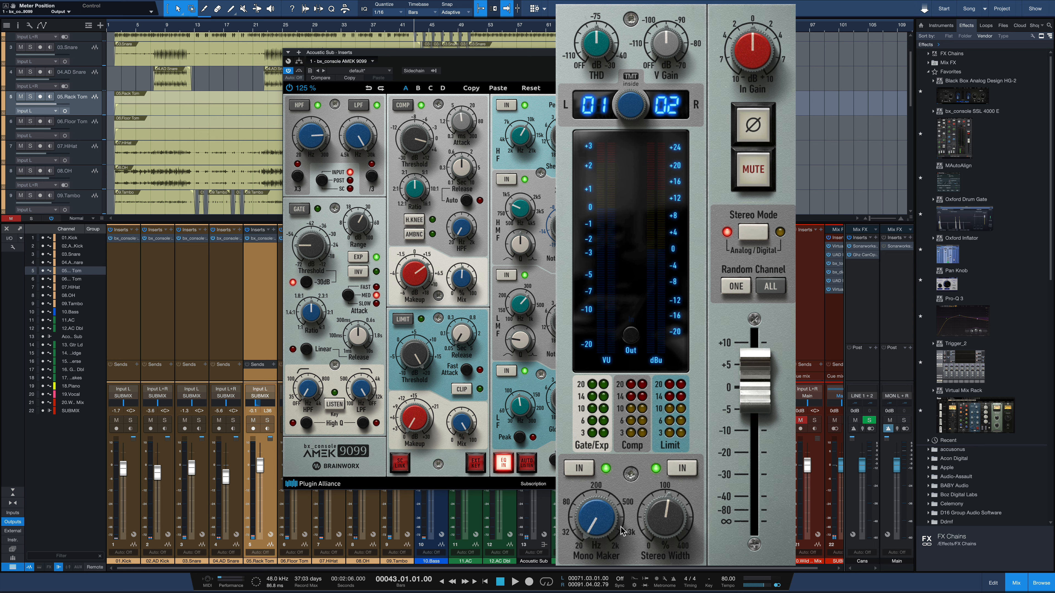
click(570, 468)
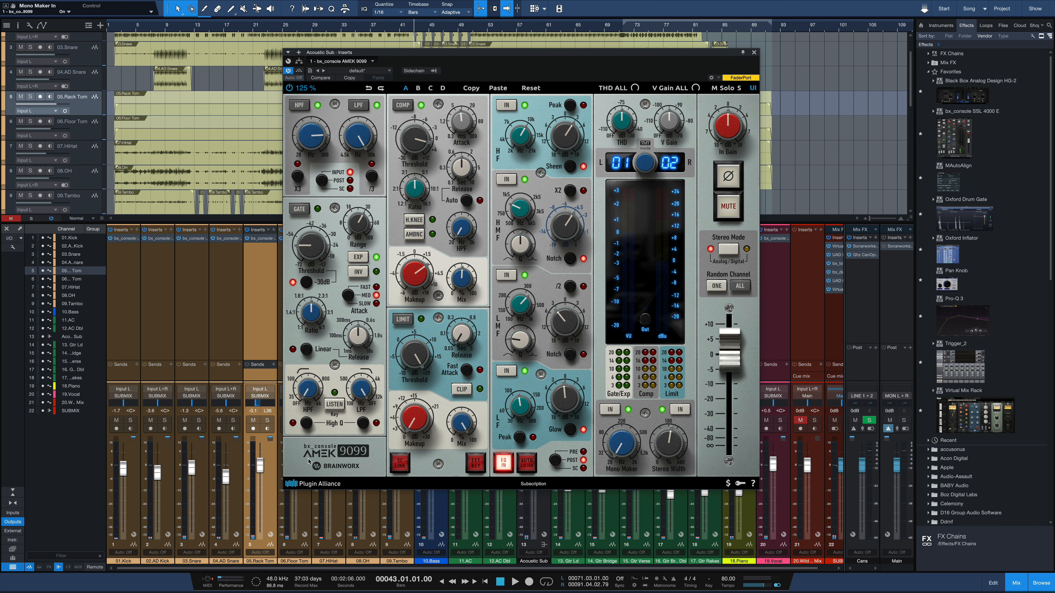
Open and close the plug-in's info window, and switch the UI style to Used and back to New
click(332, 462)
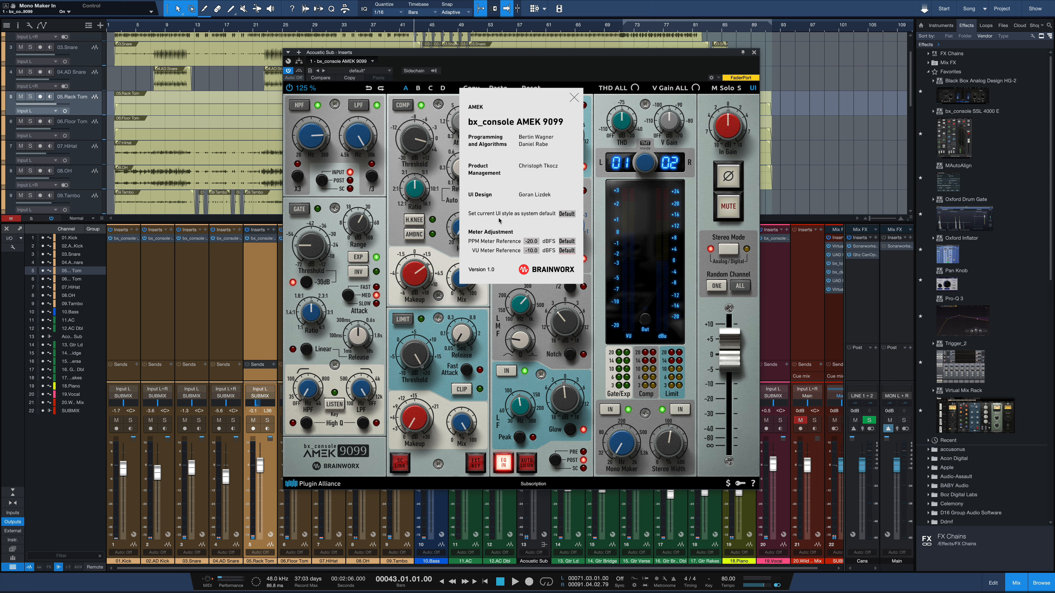
click(573, 97)
click(754, 88)
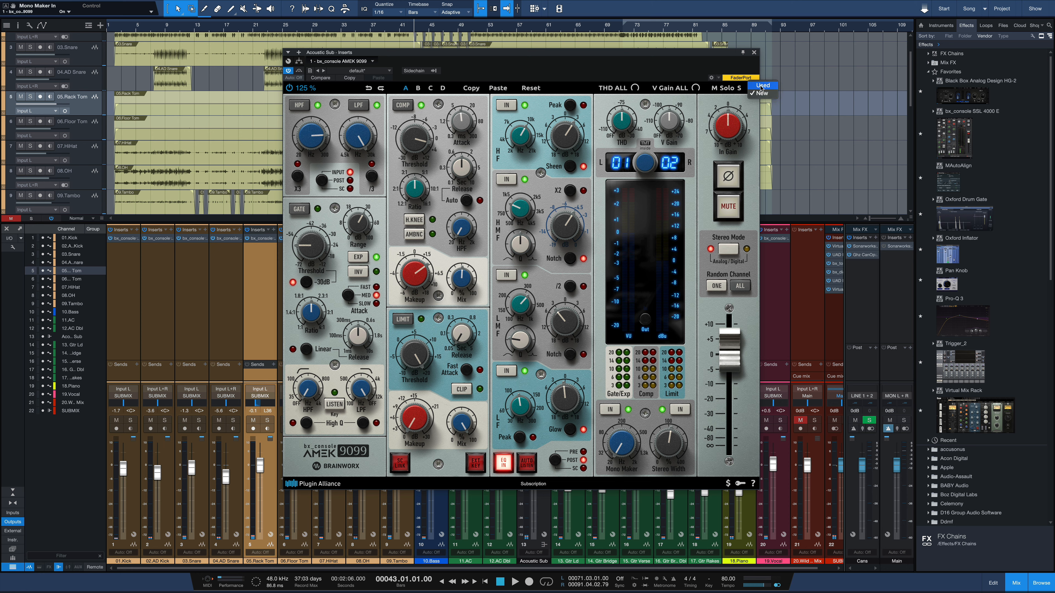
click(762, 85)
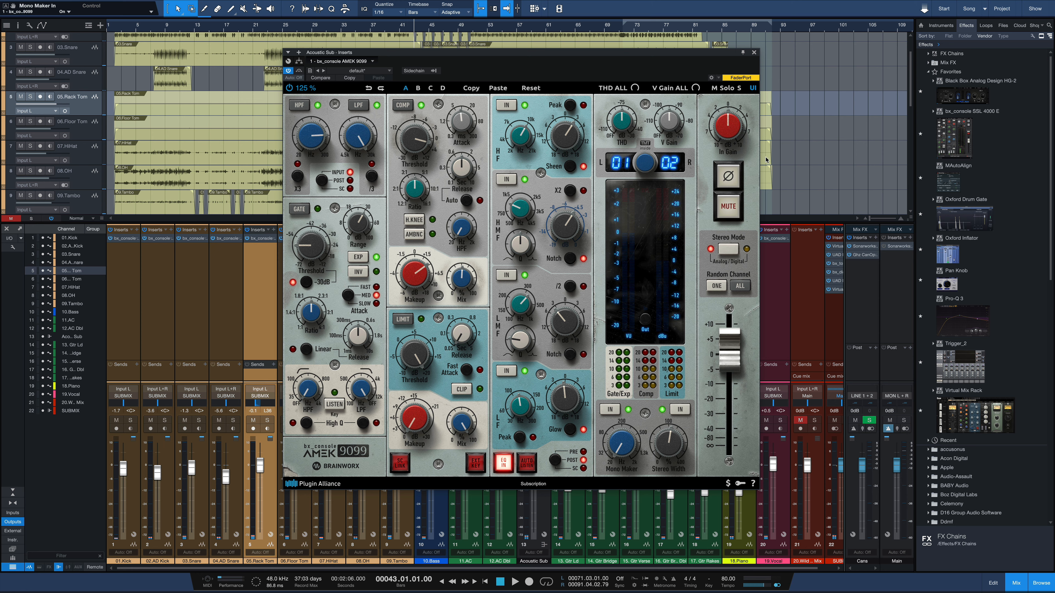
click(753, 88)
click(758, 95)
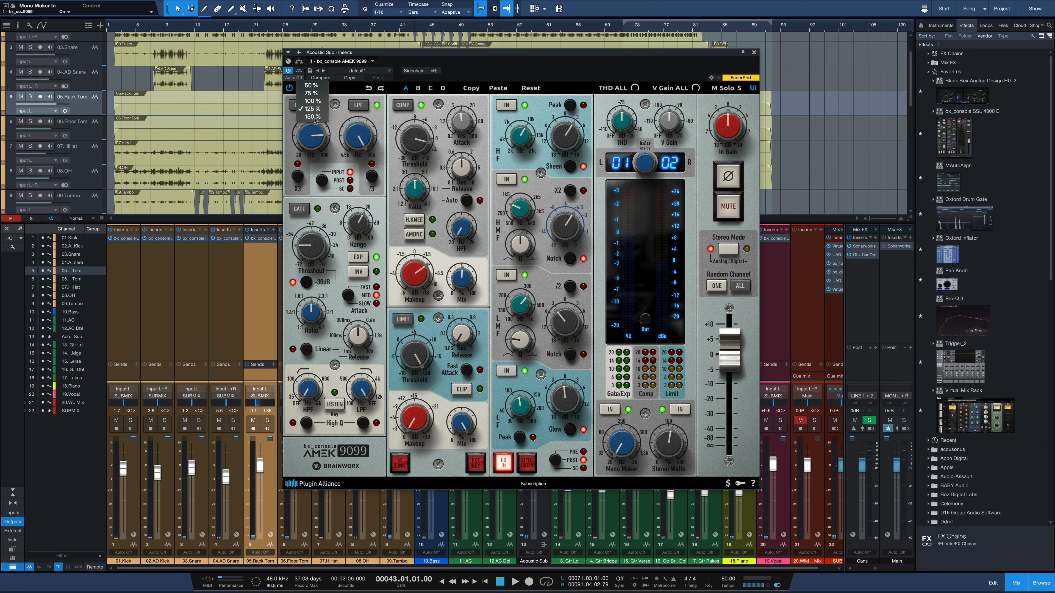
click(427, 77)
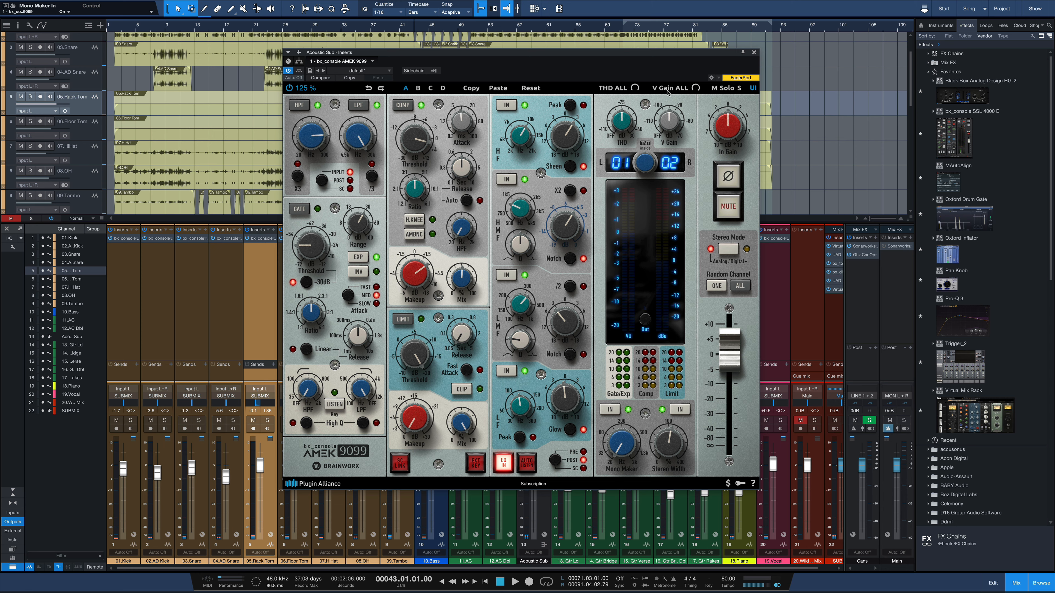
click(716, 90)
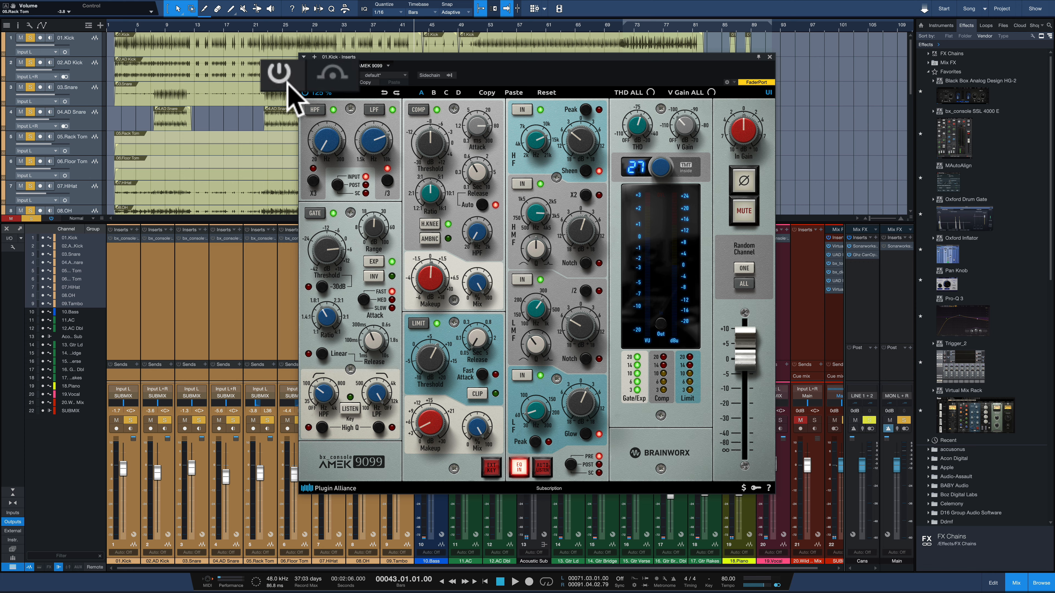
Play the drums, switching the drum channels' plug-ins on, back to bypass and on again for comparison, and stop playback
key(space)
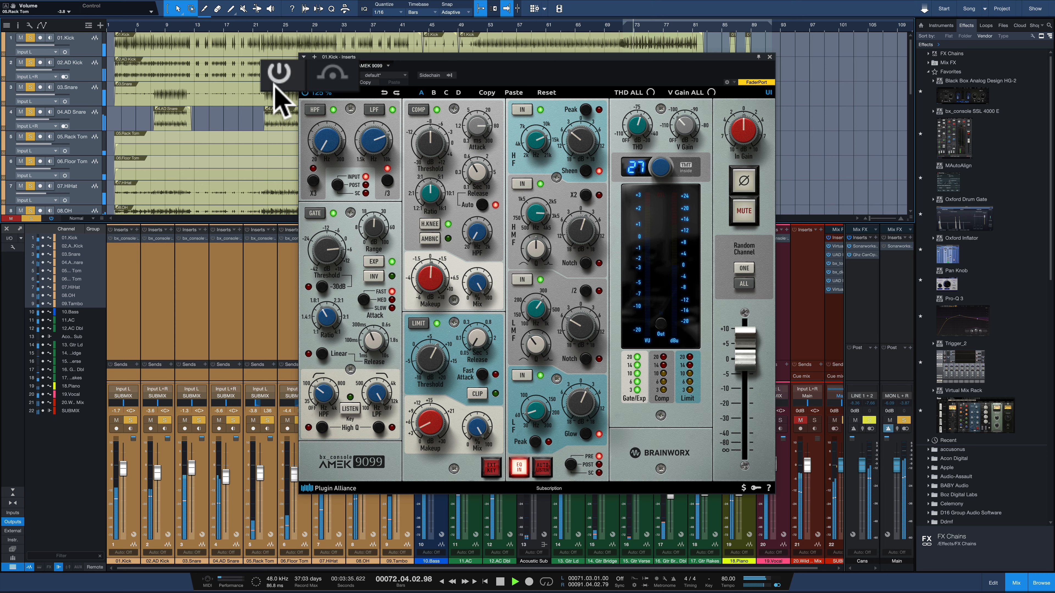
click(305, 92)
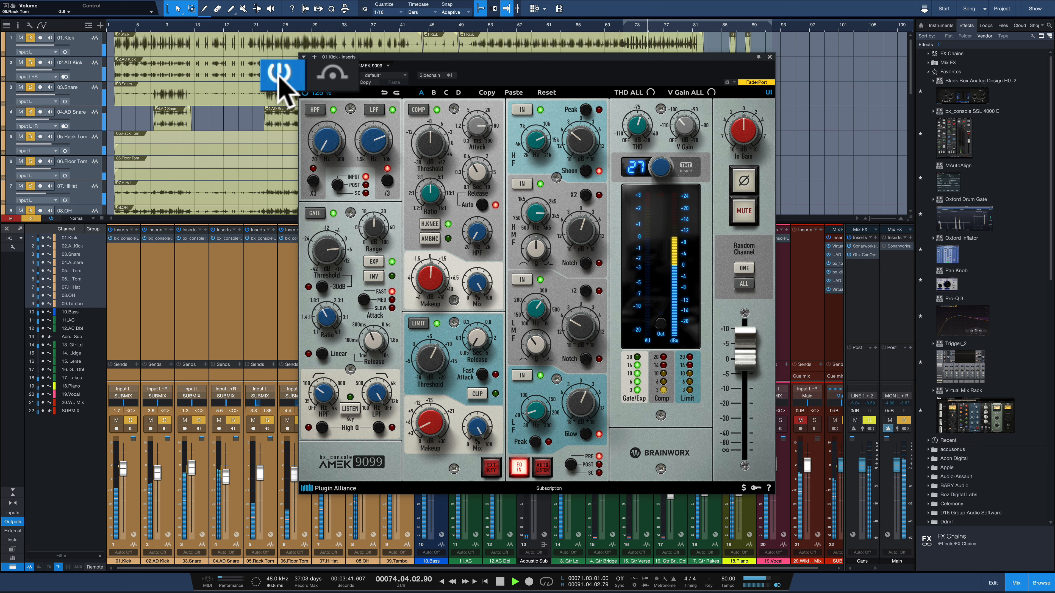
click(305, 92)
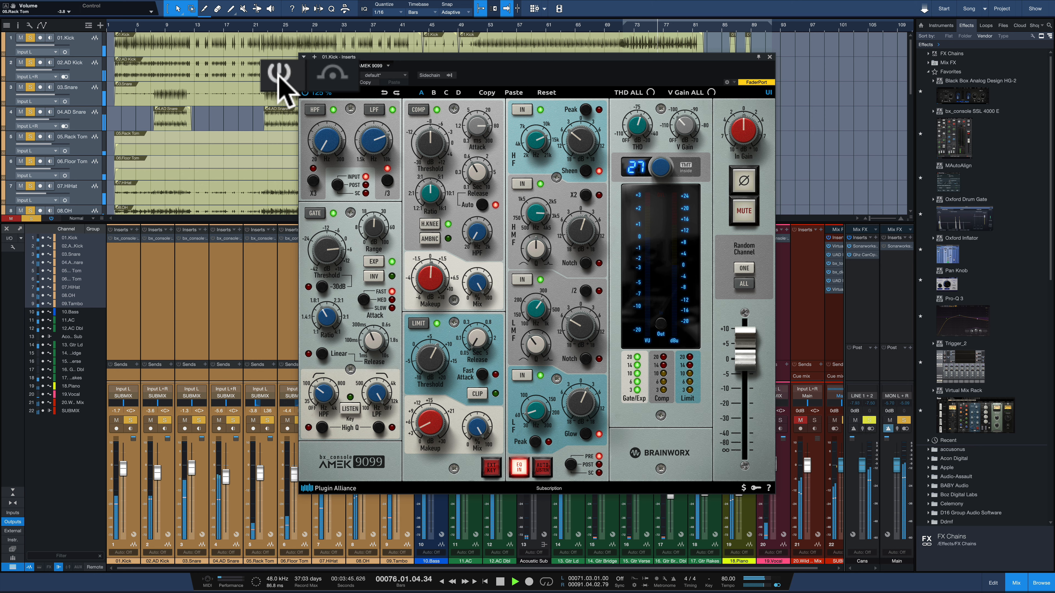
click(305, 92)
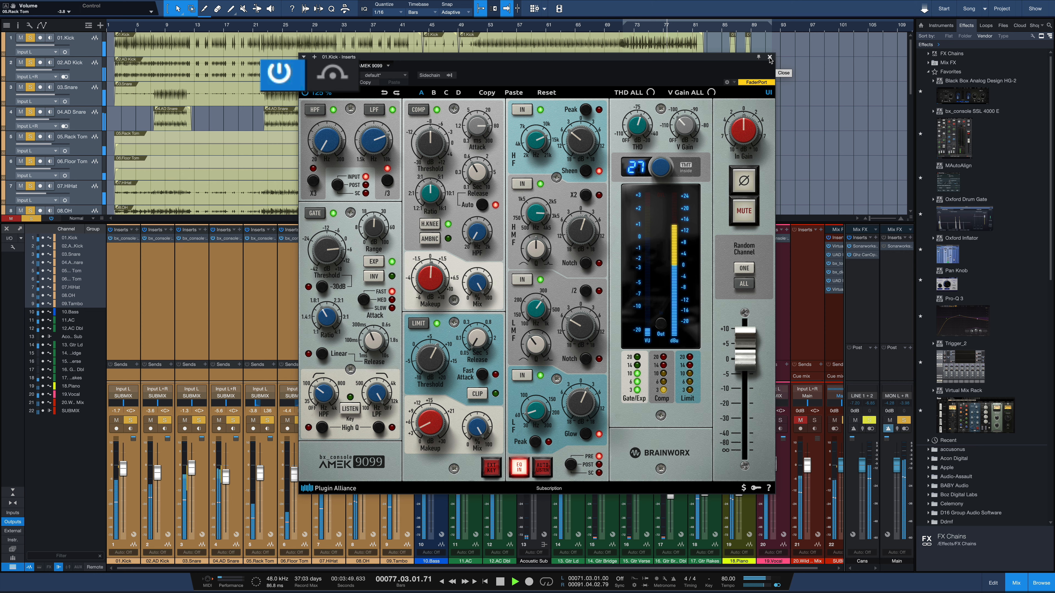
key(space)
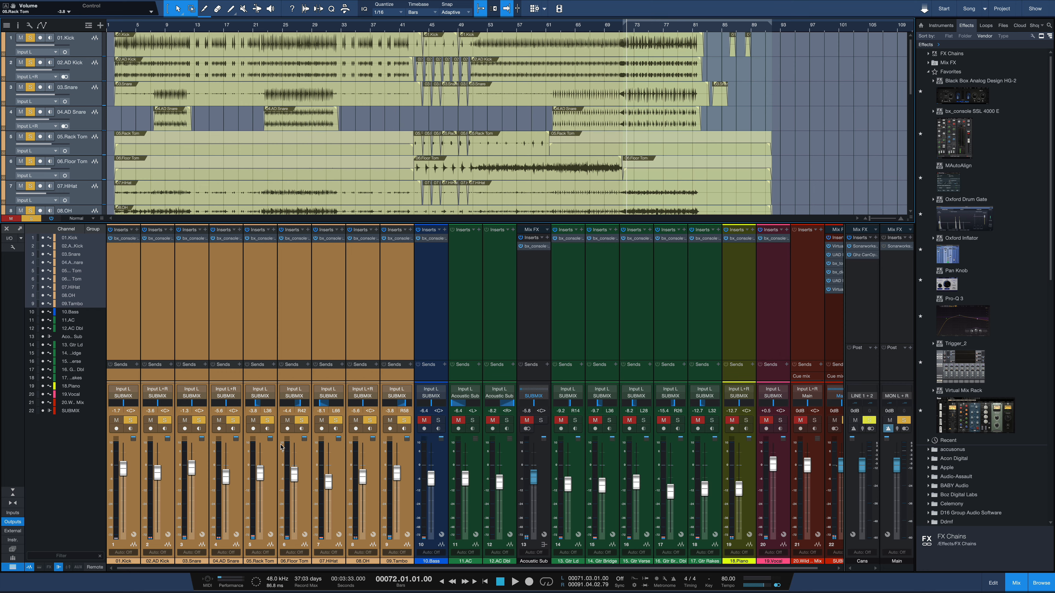
Solo the Rack Tom channel with its plug-in open, and play it bypassed and active for comparison
click(275, 434)
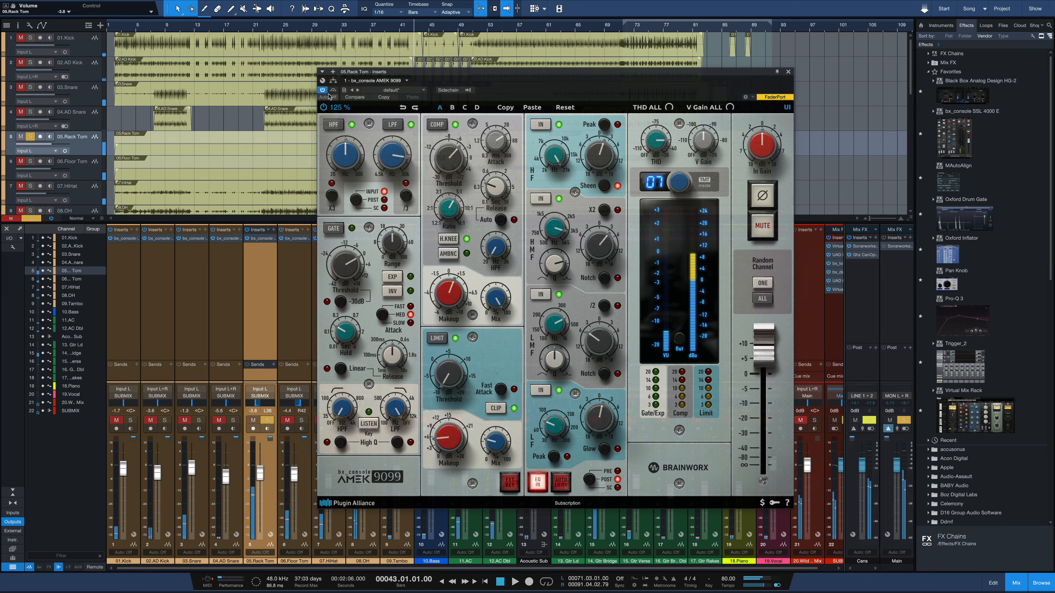
key(space)
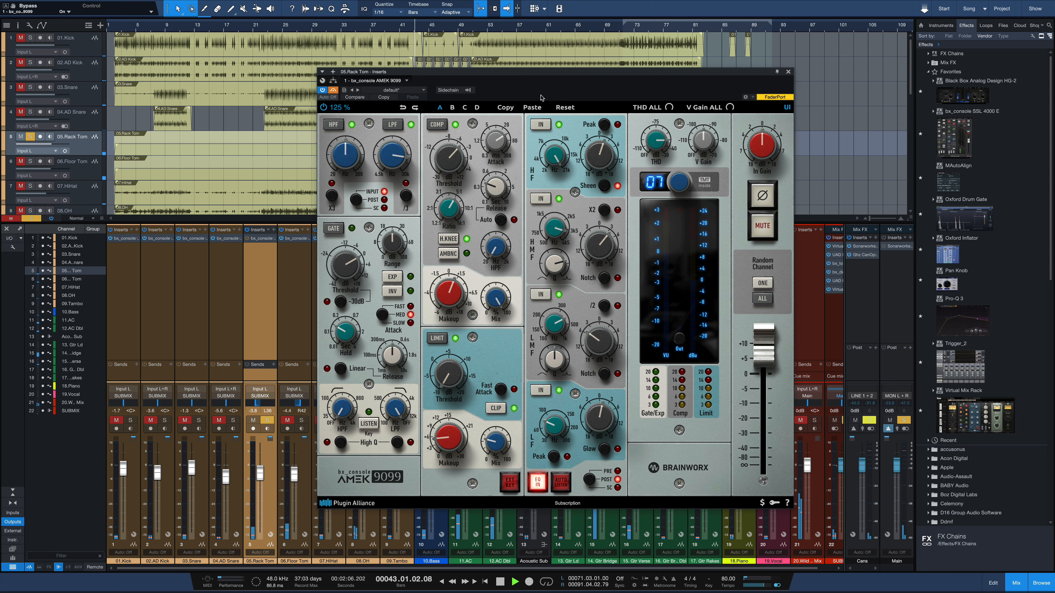
key(space)
key(space)
key(space)
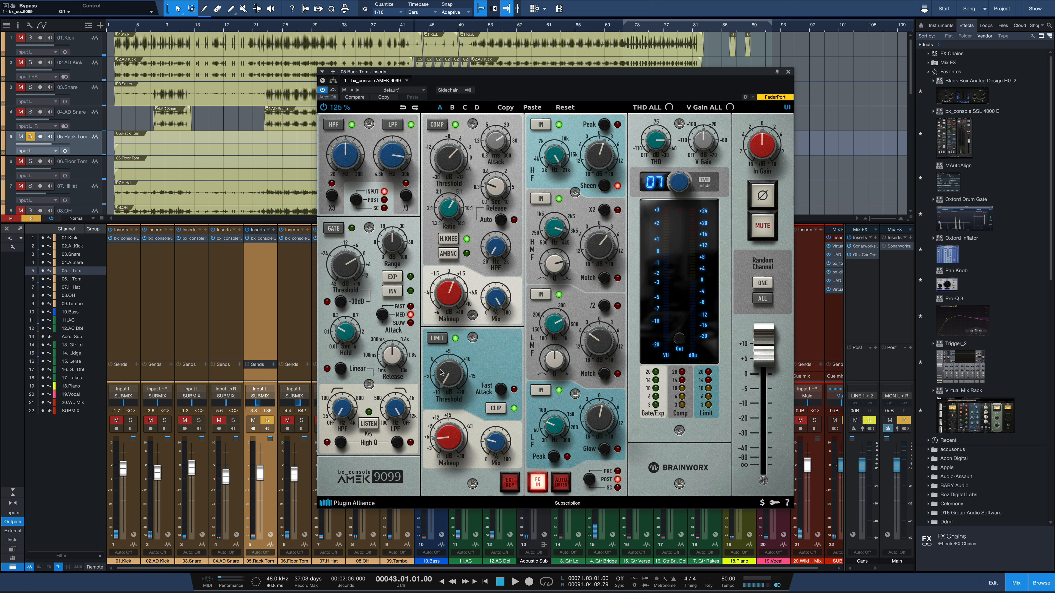
Replay the Rack Tom hit while toggling its limiter and the limiter's Clip option
click(438, 343)
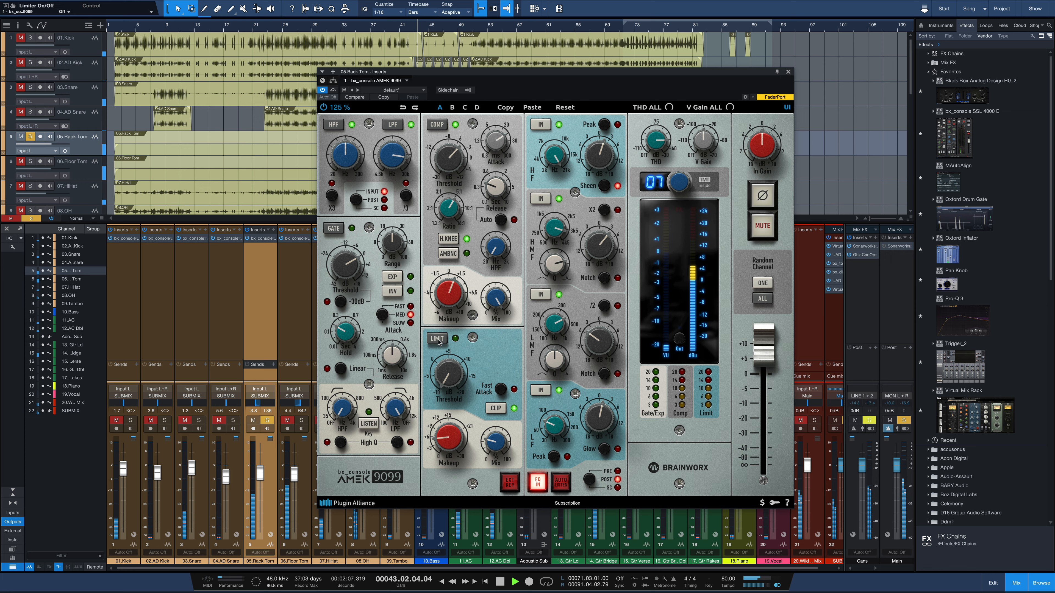
key(space)
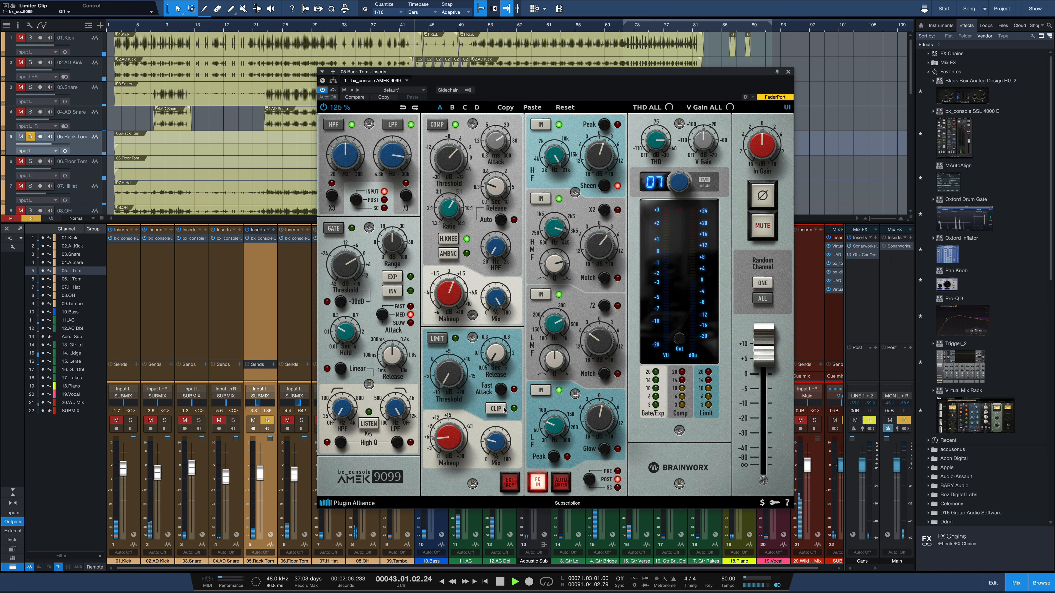
key(space)
click(495, 408)
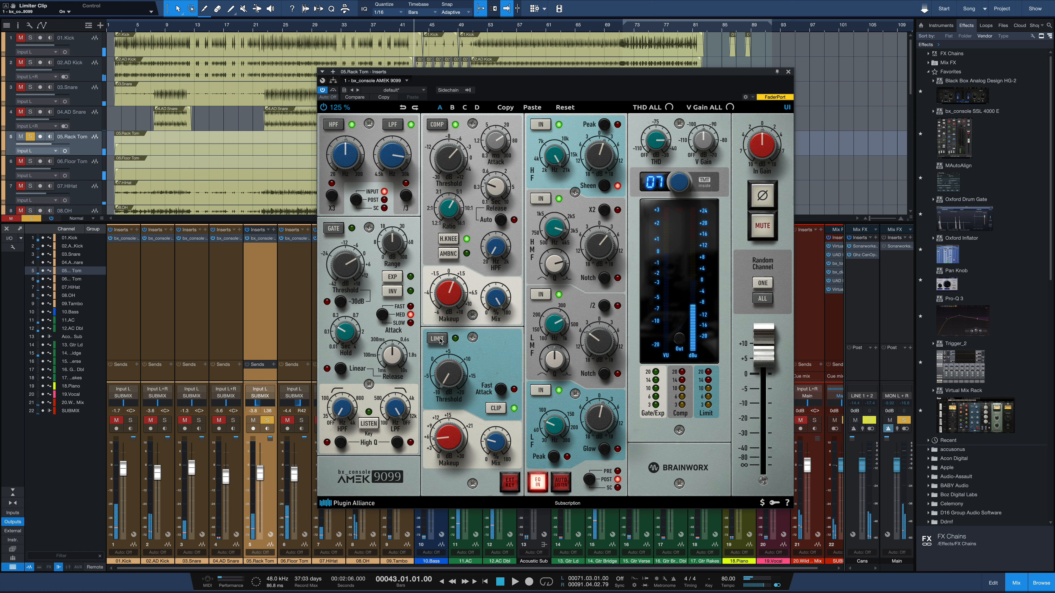
Set the Rack Tom limiter's mix to 100% and play the hit
double_click(498, 444)
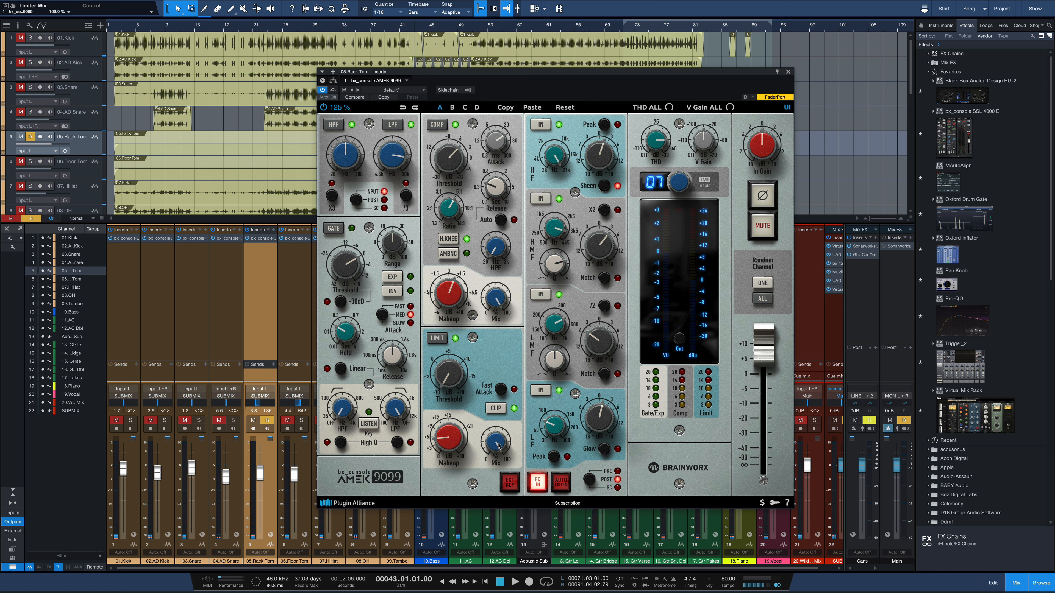
key(space)
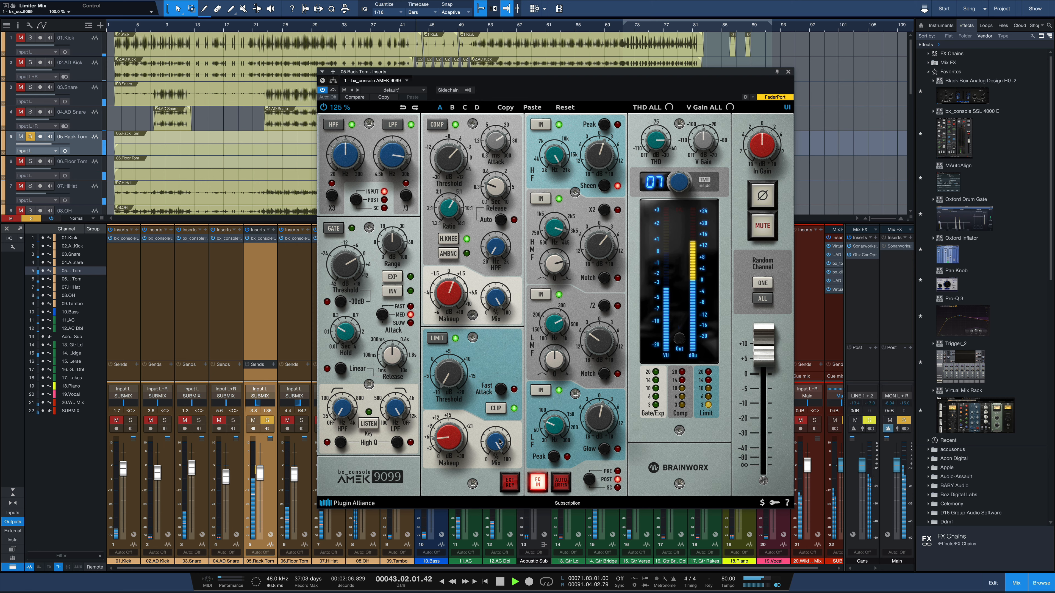
key(space)
Lower the Rack Tom limiter's mix to about 21.8% and replay the hit
drag(500, 442, 500, 512)
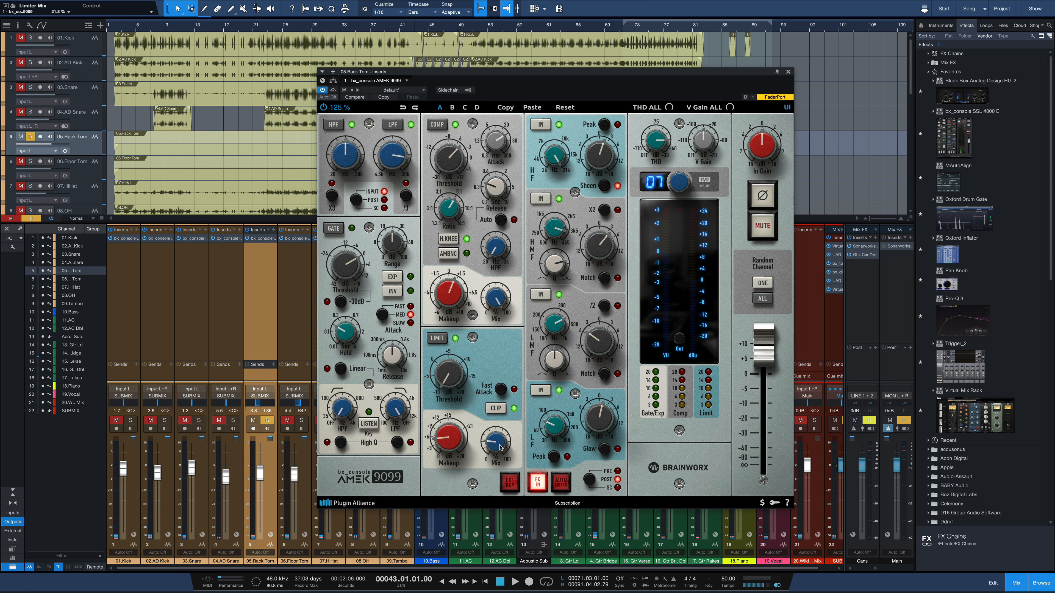
key(space)
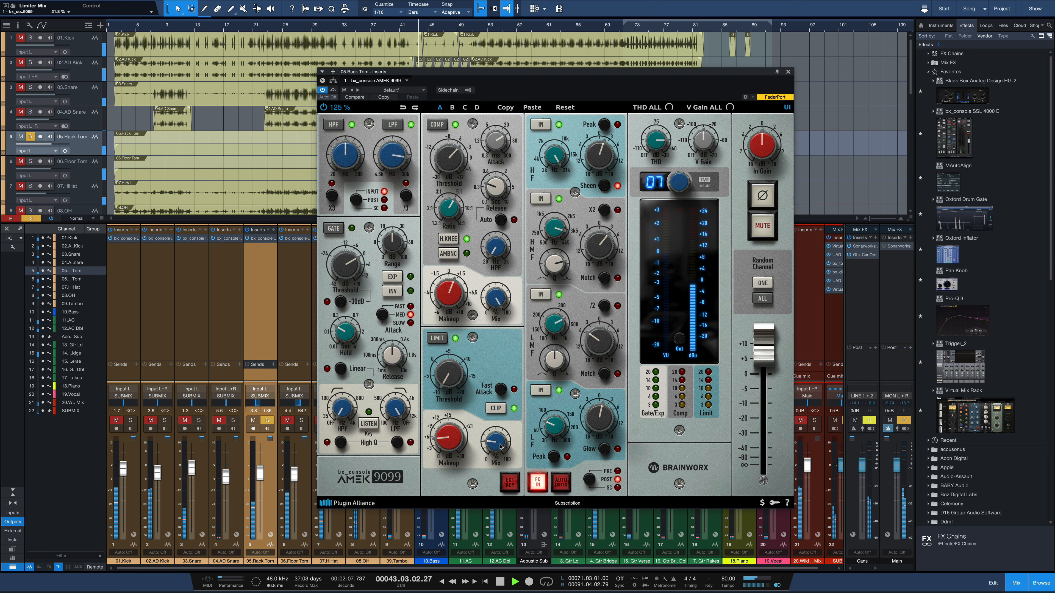
key(space)
key(space)
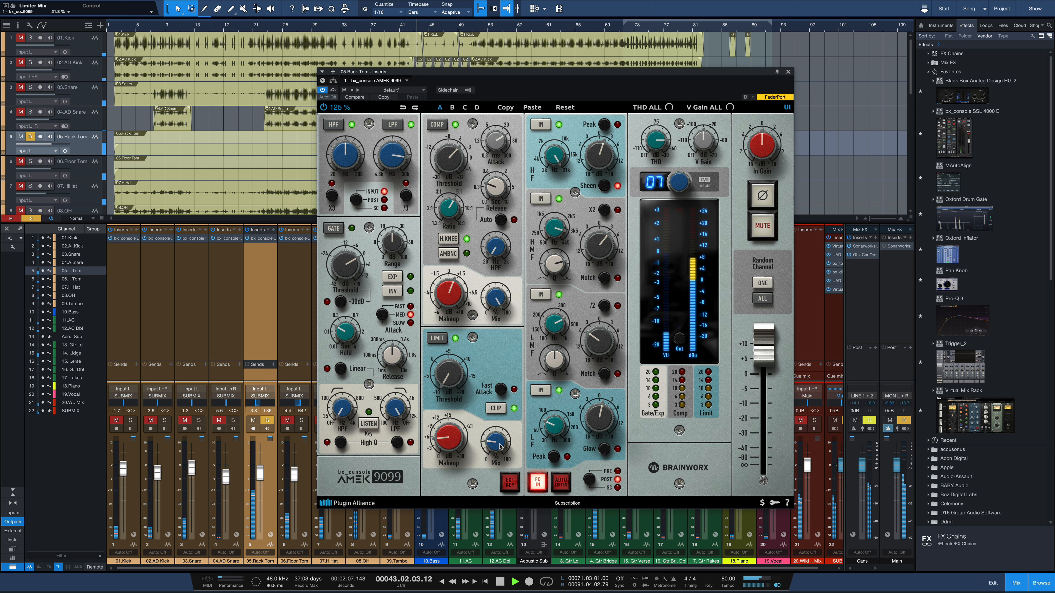
key(space)
Replay the Rack Tom several times to compare it with the blended limiter off and on
key(space)
key(space)
key(space)
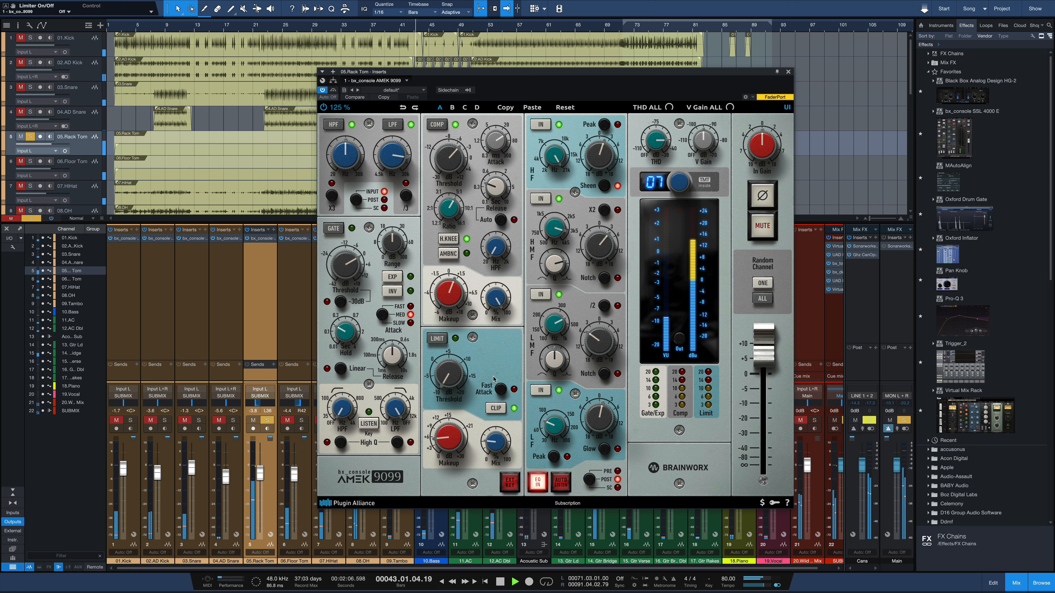
click(437, 339)
key(space)
key(space)
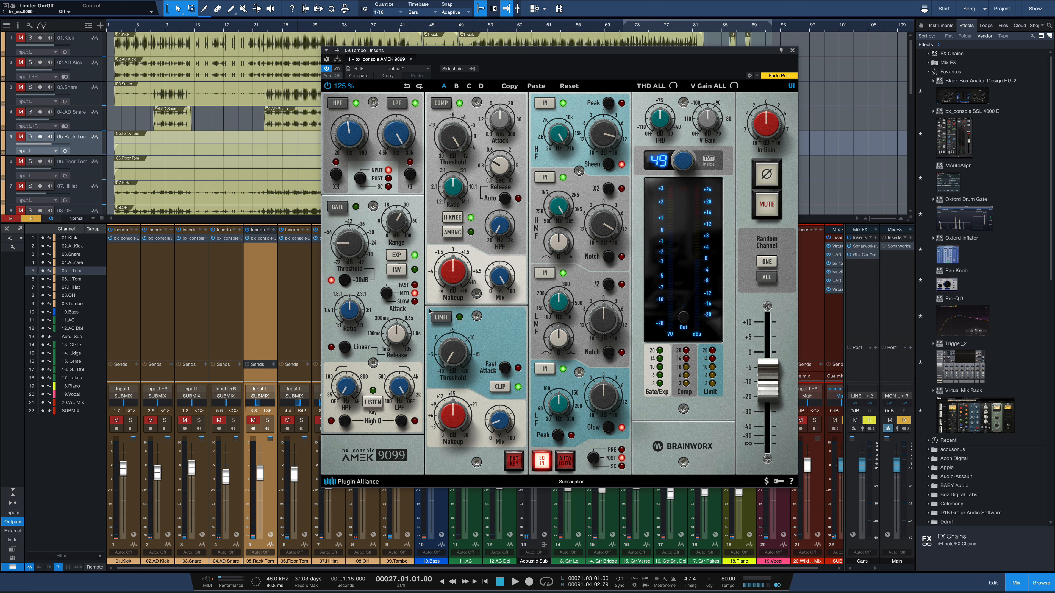
Play the Tambo track, switching its limiter on and back off for comparison
key(space)
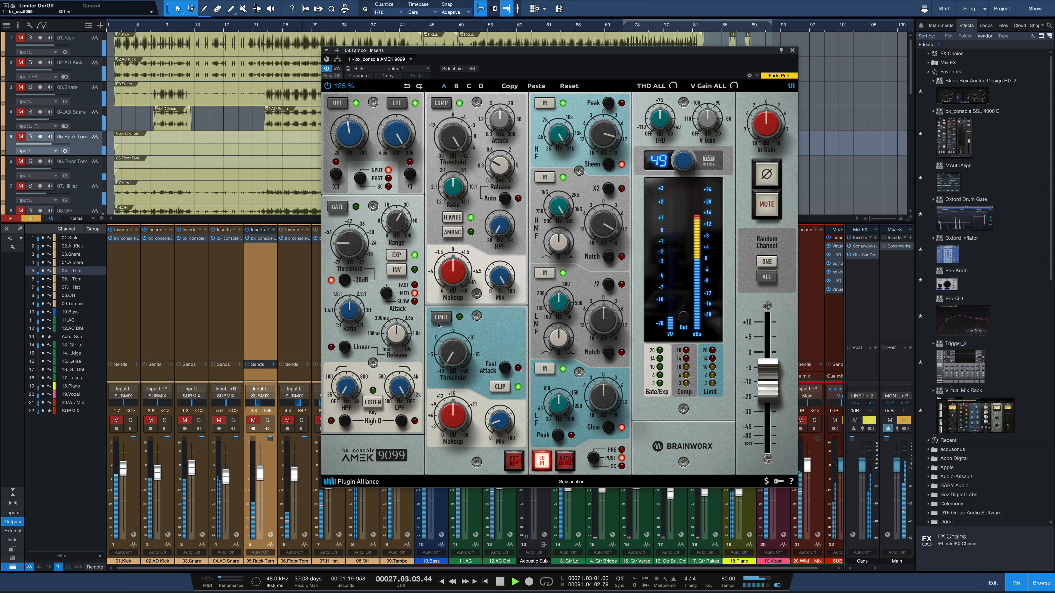
click(441, 318)
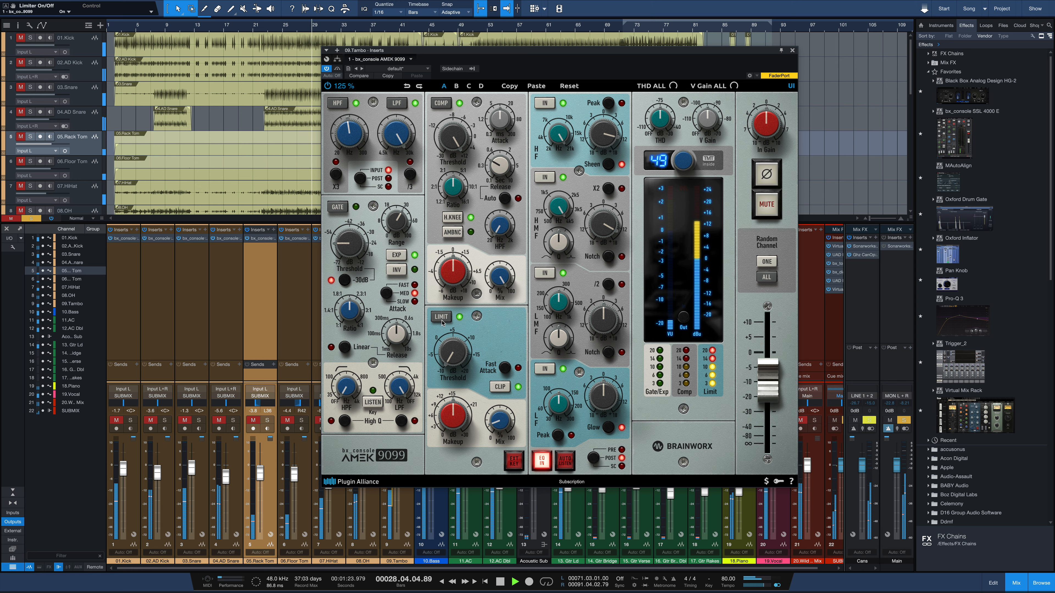
click(441, 318)
key(space)
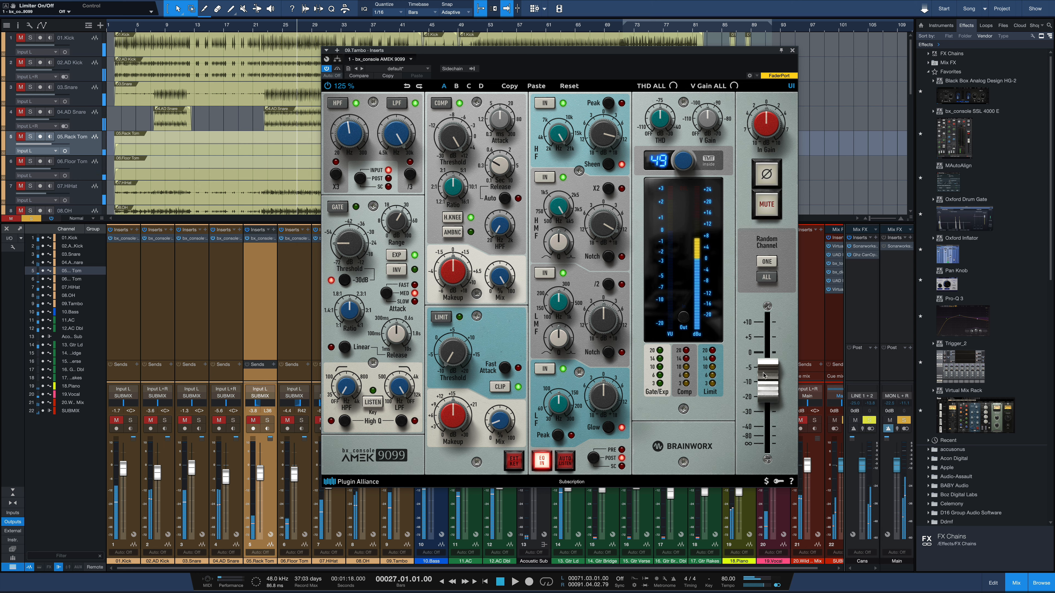
Raise the Tambo plug-in's output gain and fine-tune it during playback
drag(759, 395, 772, 325)
key(space)
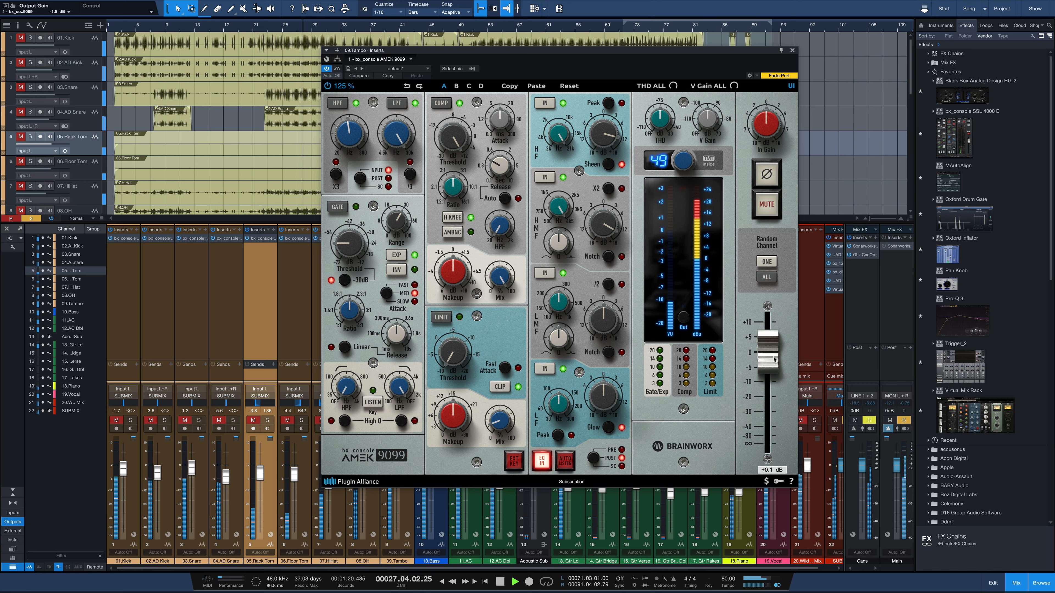
drag(768, 352, 768, 361)
Switch the Tambo's limiter on, adjust its mix amount, and stop playback
click(441, 317)
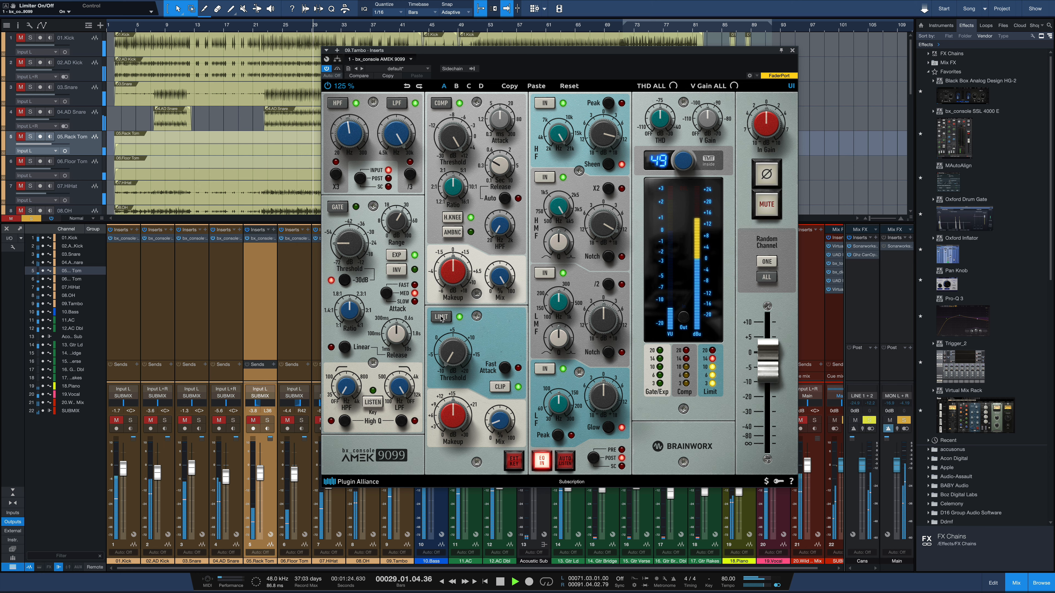
mouse_move(500, 420)
mouse_down()
mouse_move(506, 371)
mouse_move(496, 415)
mouse_move(508, 432)
mouse_up()
key(space)
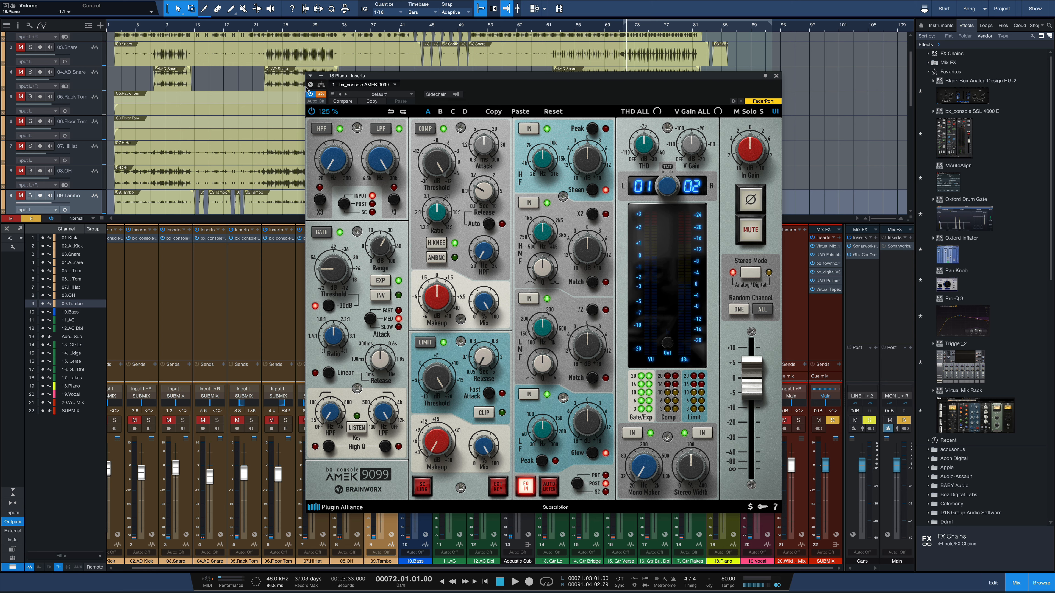
While the Piano plays, set its plug-in's high-pass and low-pass filters and switch the gate section off
key(space)
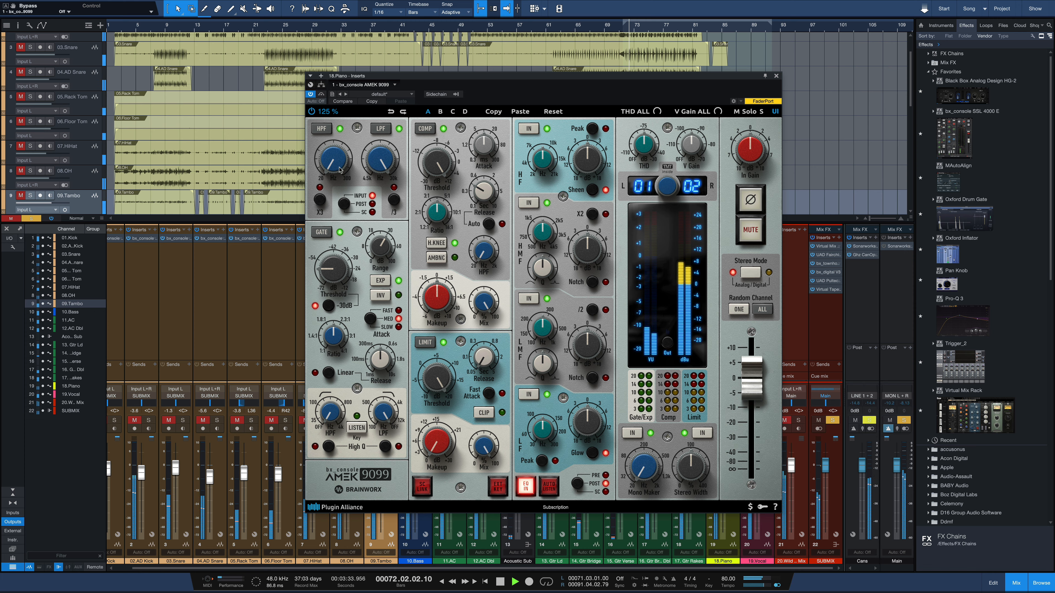
drag(340, 170, 380, 184)
click(323, 233)
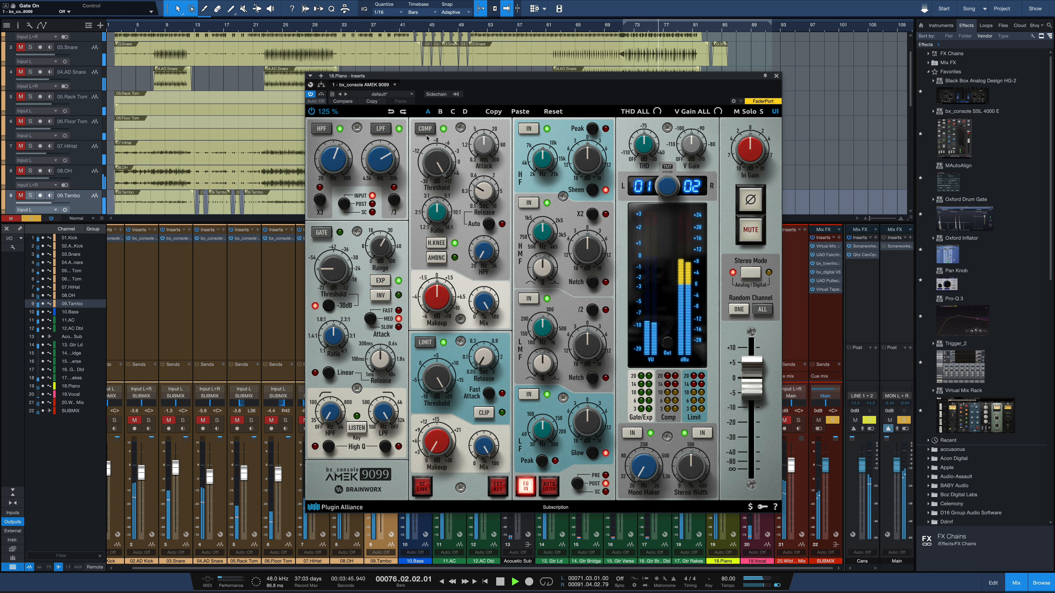
Set the Piano compressor's threshold, switch its hard knee off, and adjust its ratio to 2.1:1 during playback
drag(438, 166, 442, 231)
click(441, 244)
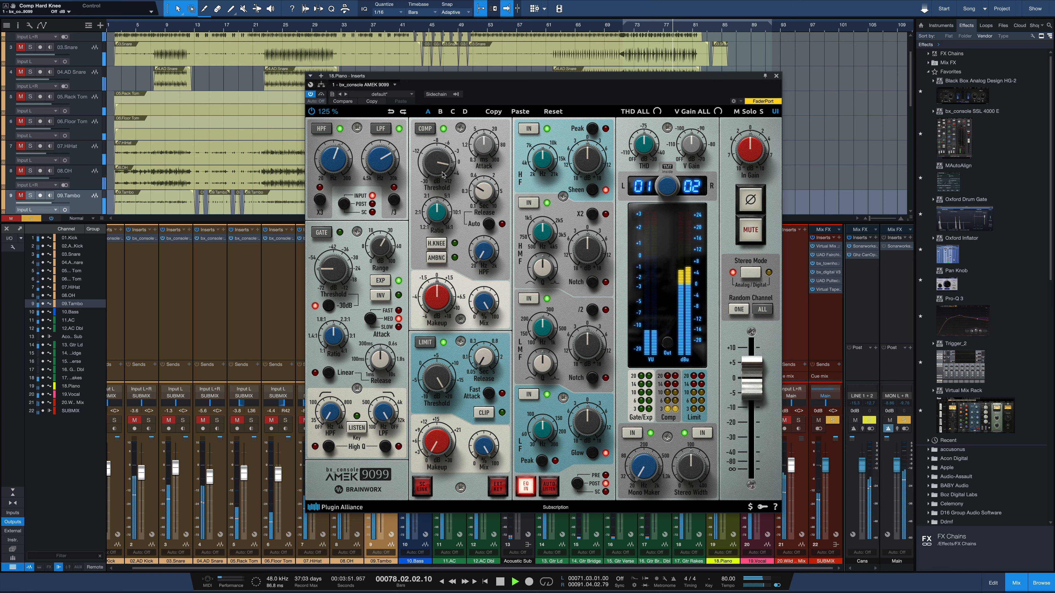
drag(441, 166, 441, 170)
drag(439, 214, 439, 241)
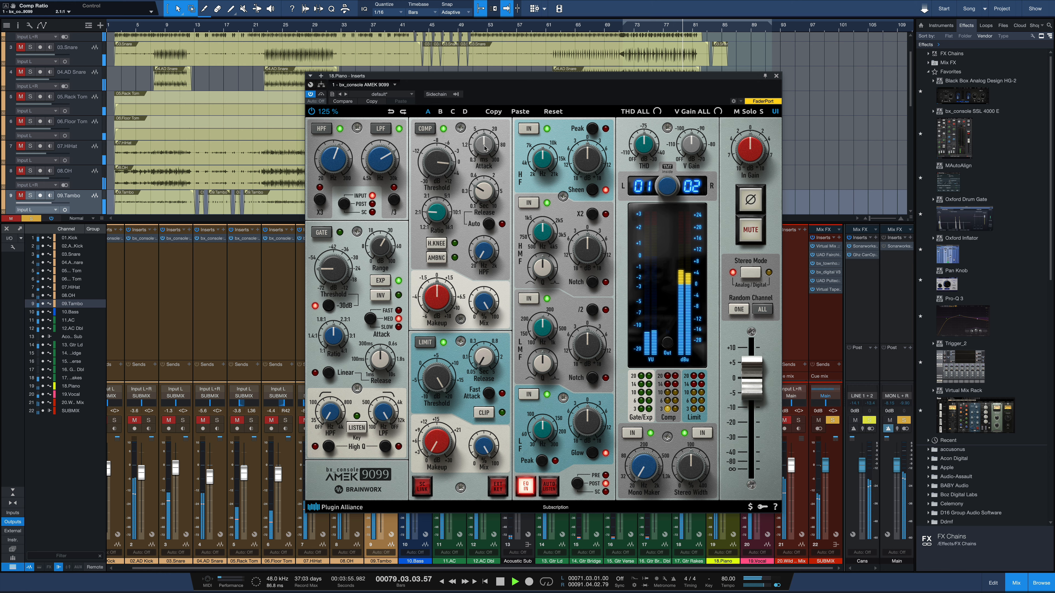
Adjust the Piano compressor's attack and release times and raise its high-pass filter to about 176 Hz
drag(483, 157, 487, 225)
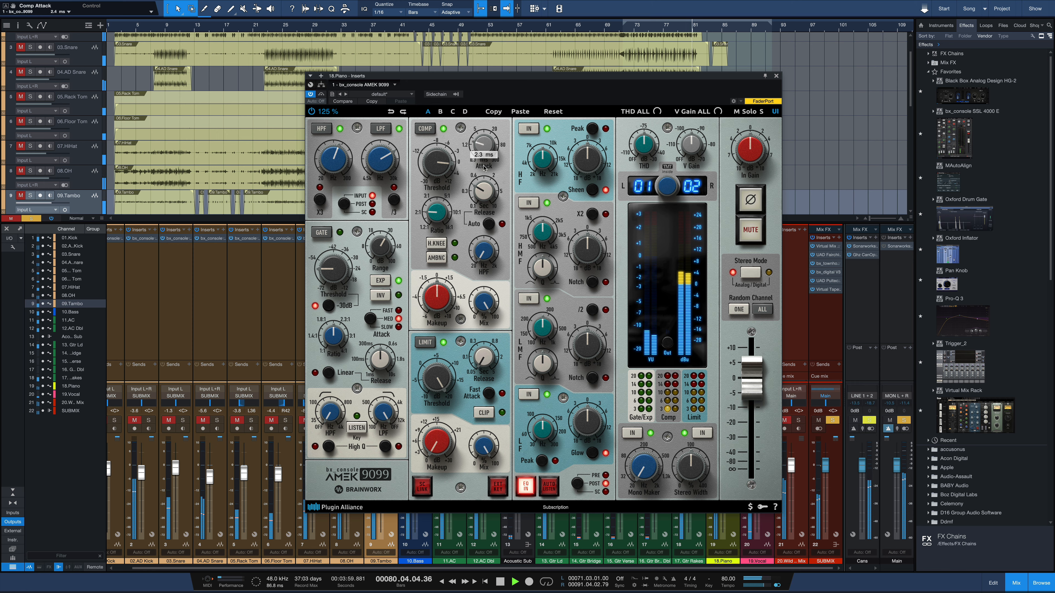
drag(489, 198, 488, 188)
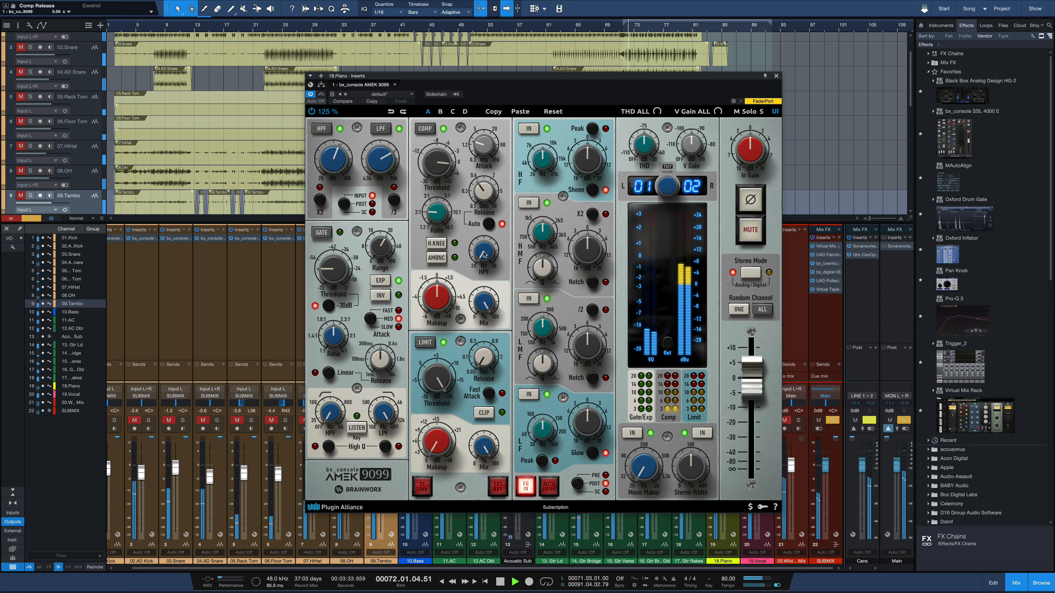
drag(484, 254, 489, 213)
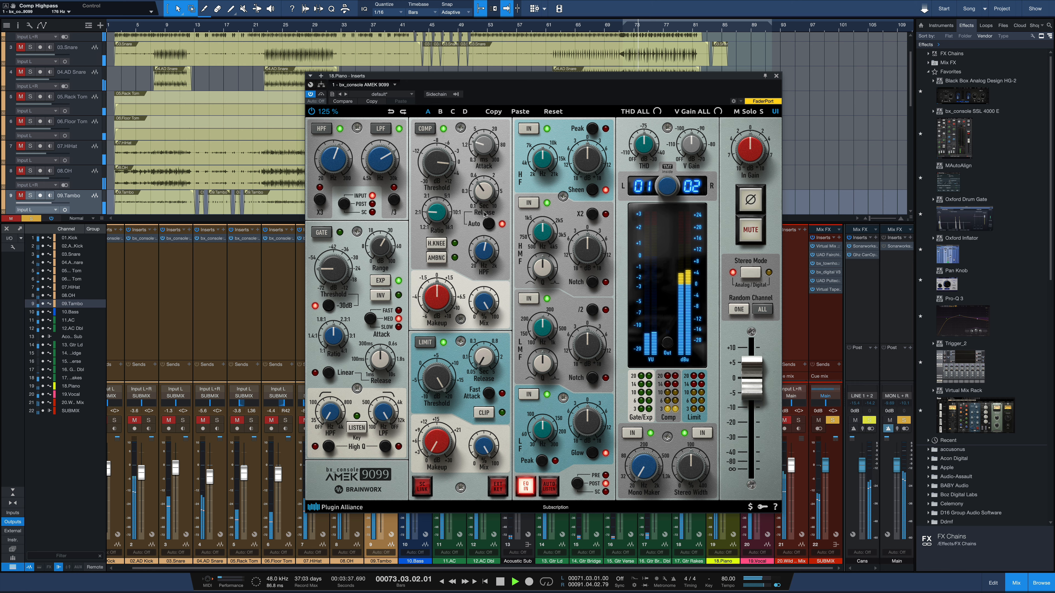
Raise the compressor's makeup gain and fine-tune its threshold, switching the compressor off and on to compare
drag(449, 311, 446, 307)
drag(444, 163, 445, 164)
click(432, 130)
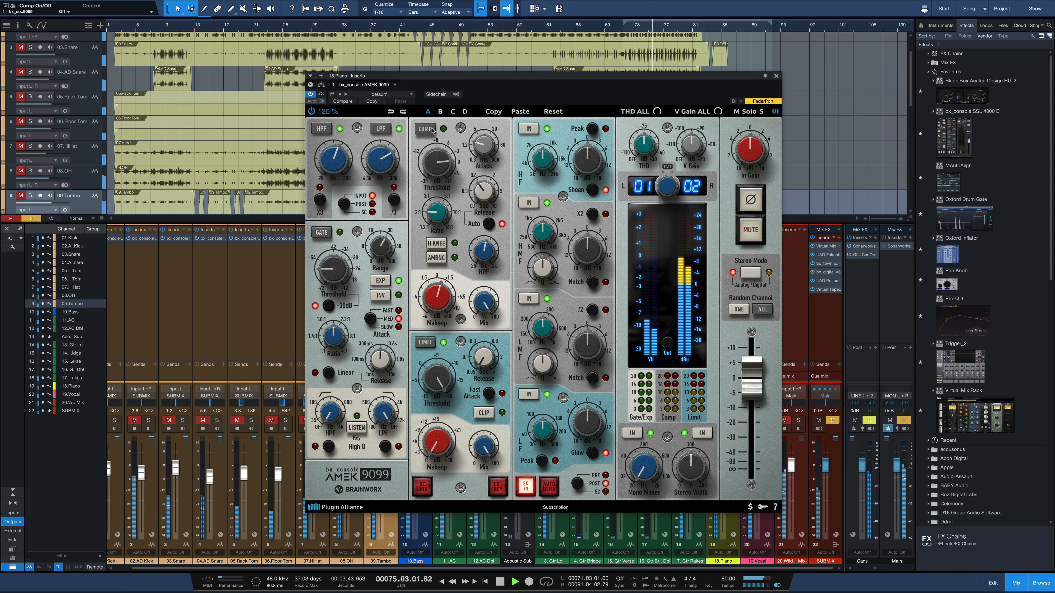
click(432, 129)
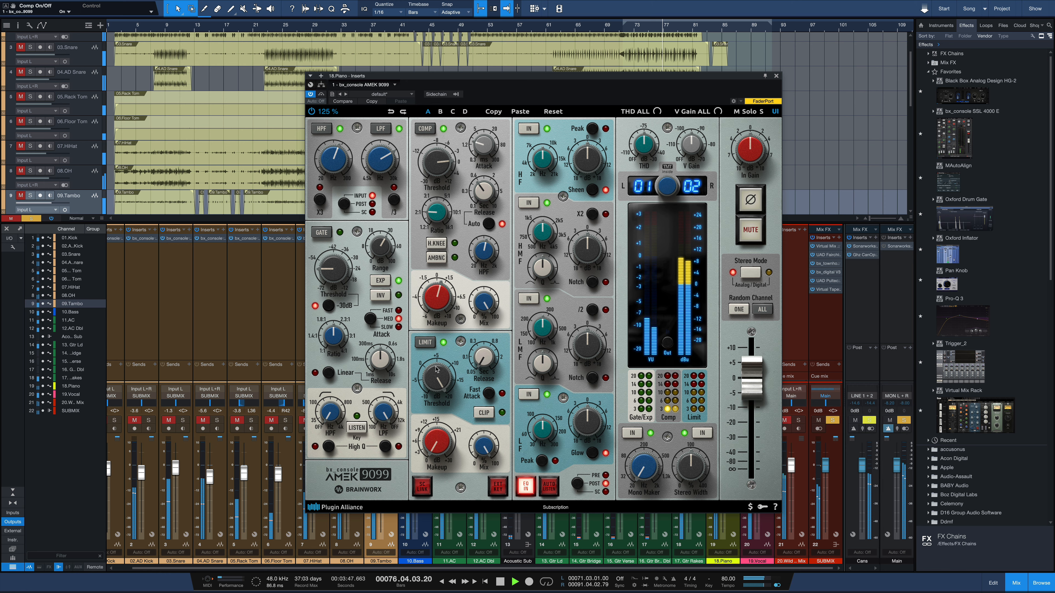
Set the Piano limiter's level, release and makeup gain with clip switched on, and lower its mix to 13.2%
drag(436, 369, 438, 430)
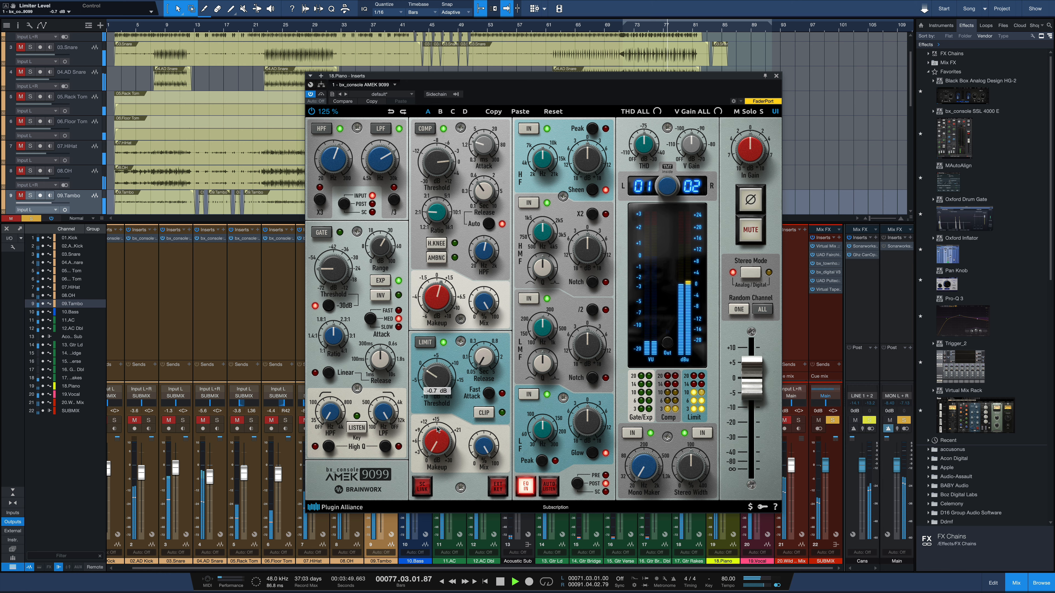
drag(484, 357, 492, 299)
drag(437, 376, 441, 427)
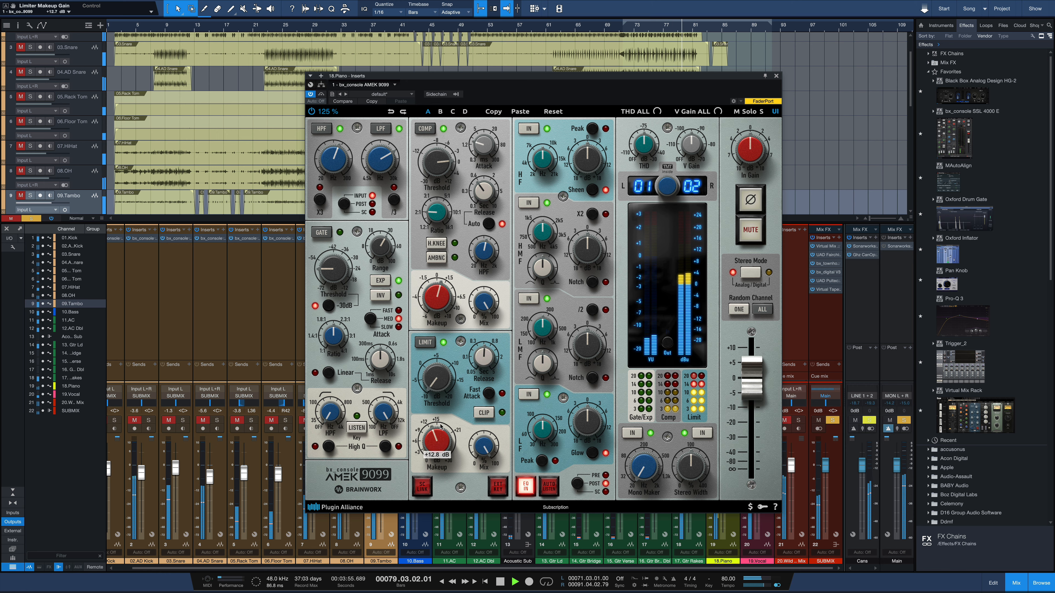
click(486, 413)
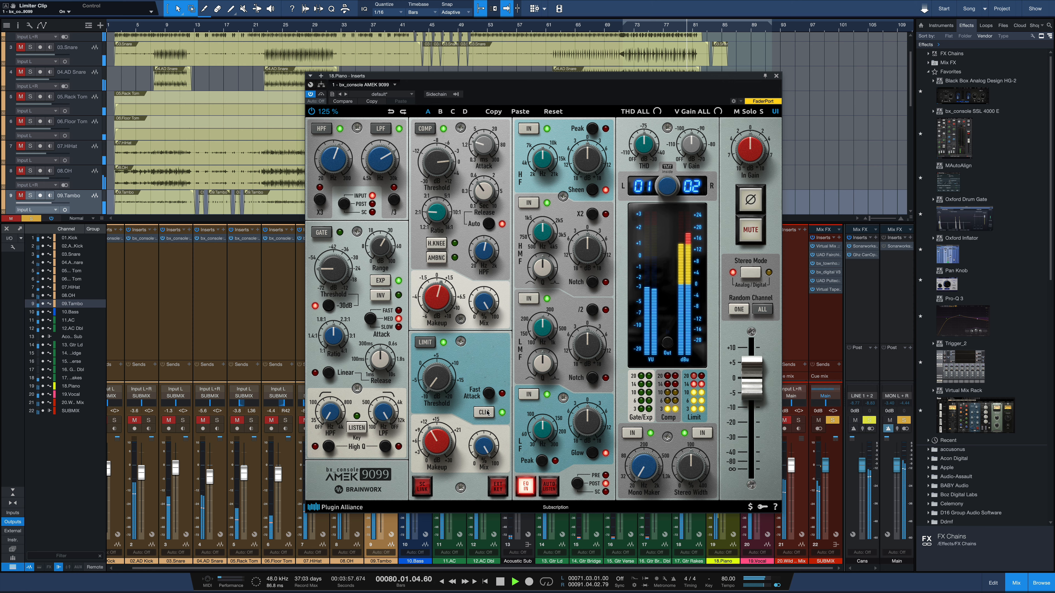
drag(438, 443, 488, 448)
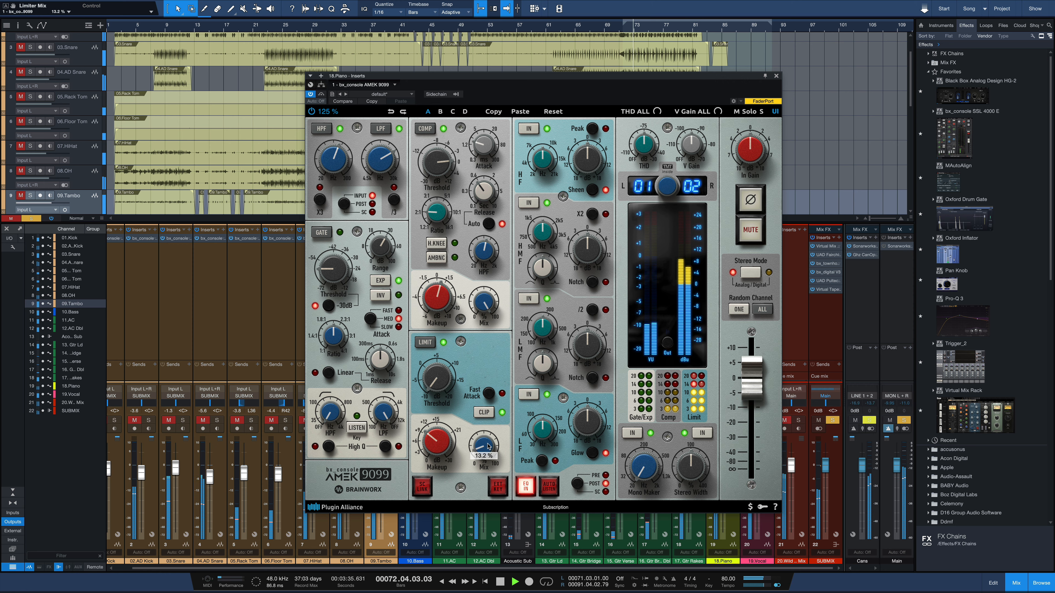
Raise the limiter's mix amount, switching the limiter off and on to compare
click(431, 343)
click(431, 342)
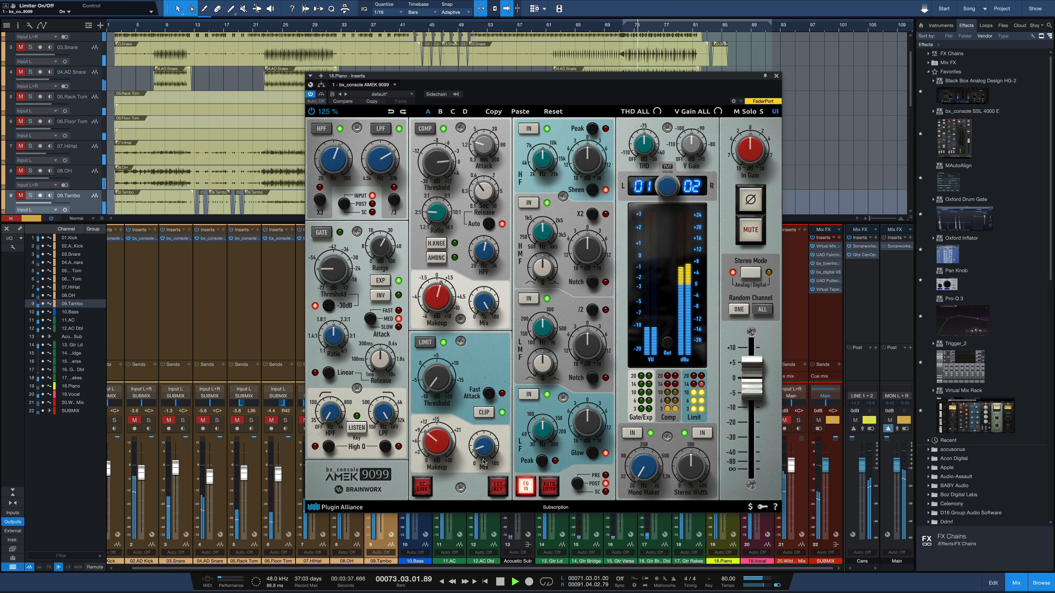
drag(484, 461, 484, 448)
click(424, 341)
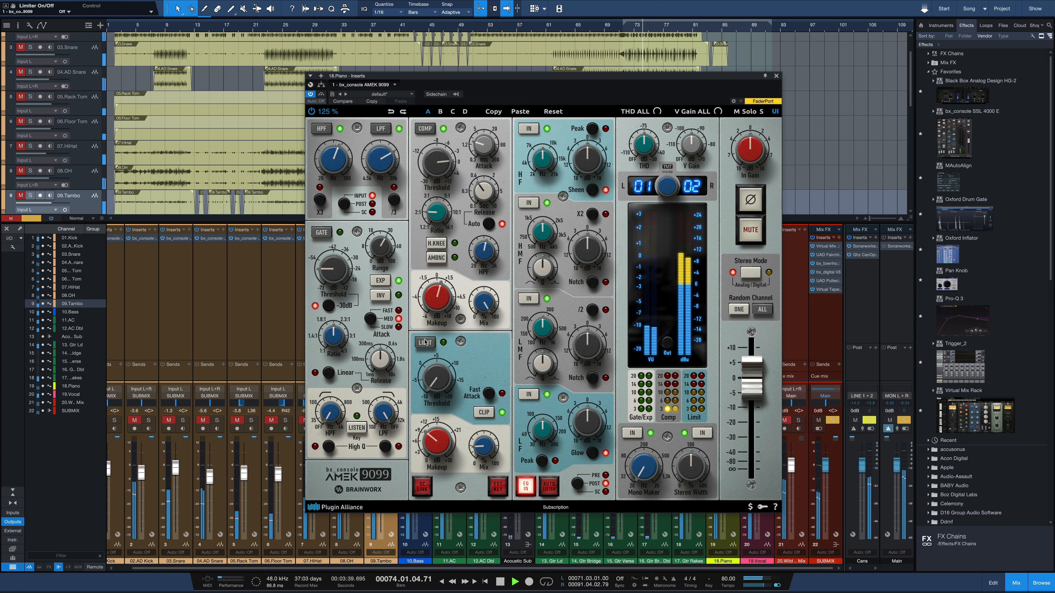
click(425, 341)
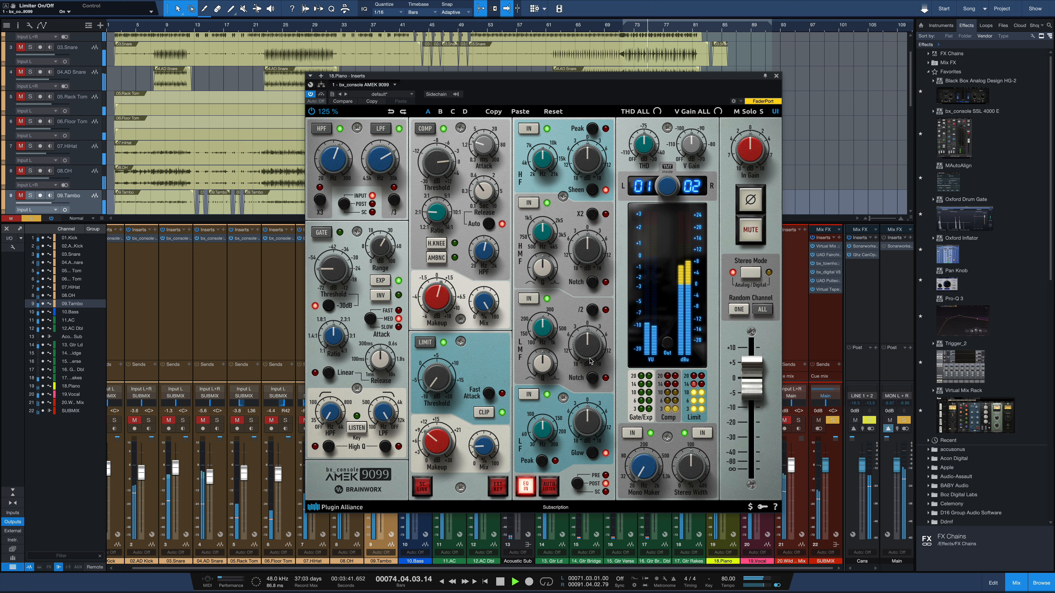
Find the low-mid EQ band's frequency, adjust its bandwidth and cut its gain
drag(551, 334, 587, 308)
drag(548, 337, 589, 381)
mouse_move(588, 341)
mouse_down()
mouse_move(549, 371)
mouse_move(584, 348)
mouse_up()
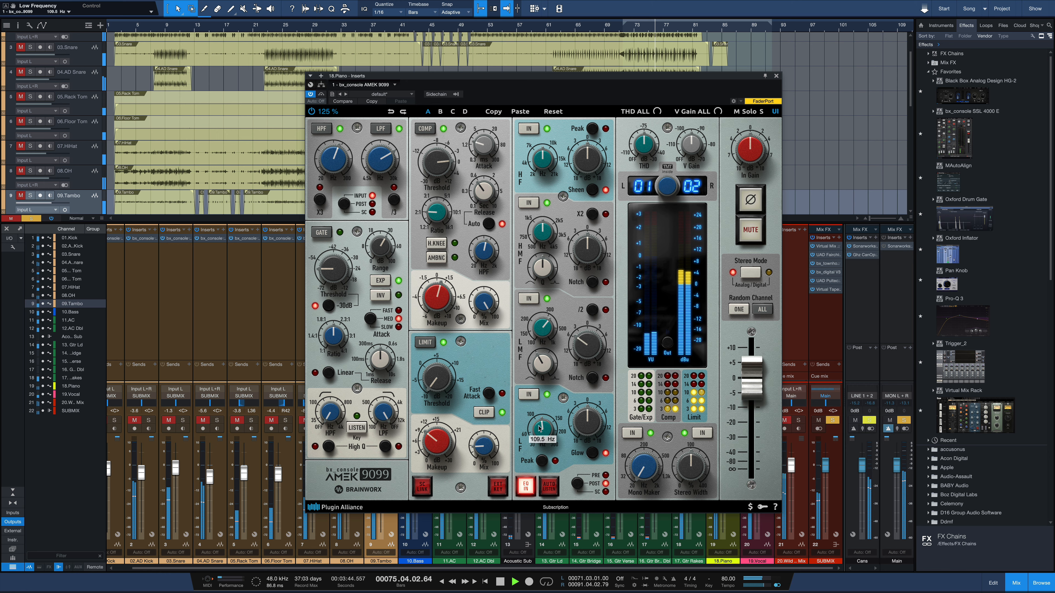
Set the low EQ band's frequency with a slight boost, and tune the high-mid band with about a 1.1 dB boost
drag(538, 428, 586, 418)
drag(543, 232, 543, 221)
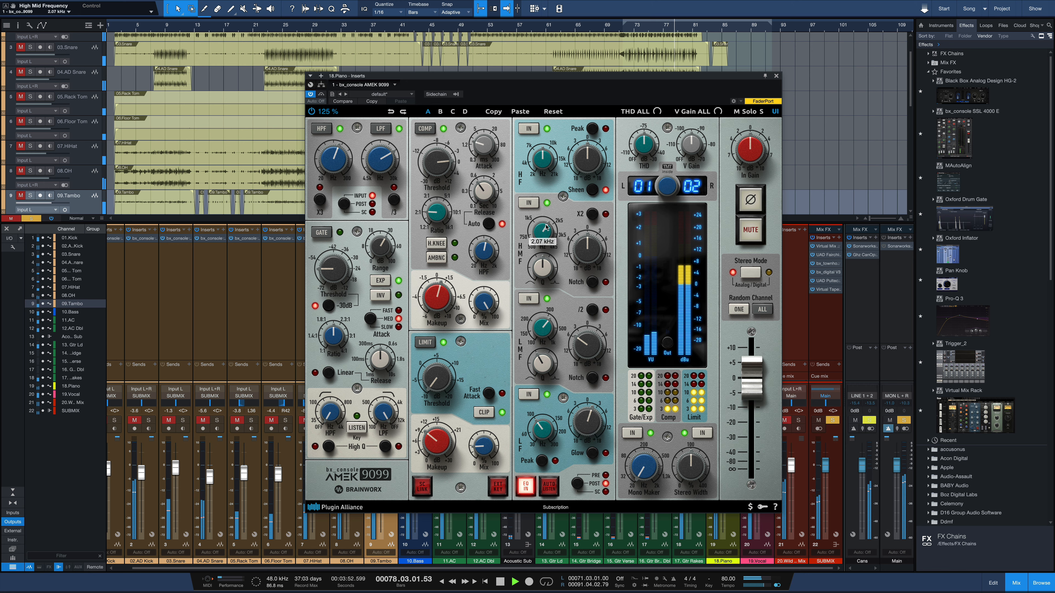
drag(586, 251, 582, 227)
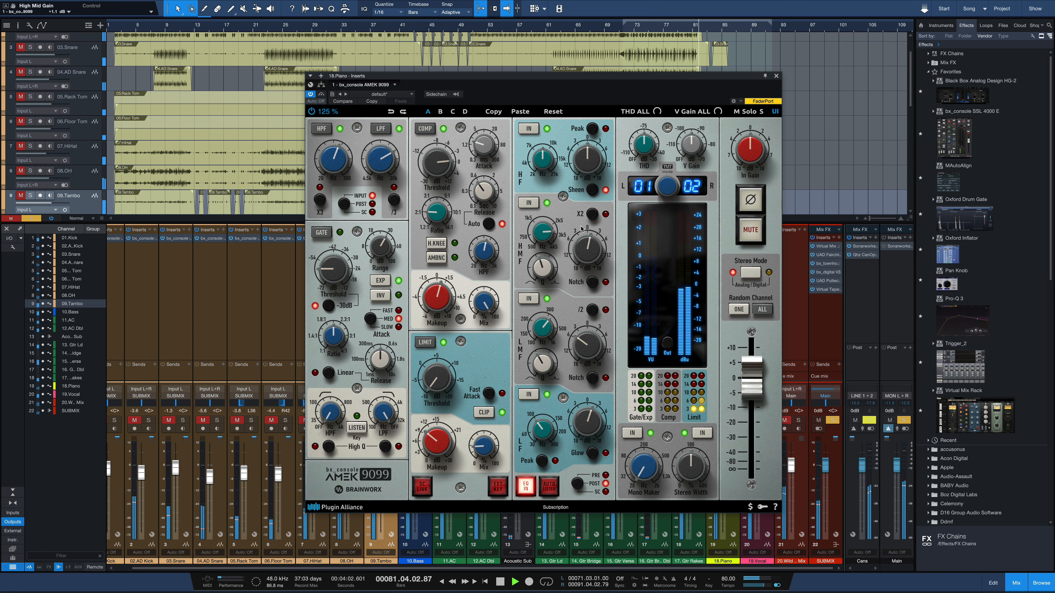
Boost the high EQ band to about 7.9 dB and raise the low-pass filter's cutoff frequency
mouse_move(592, 159)
mouse_down()
mouse_move(593, 148)
mouse_move(585, 175)
mouse_up()
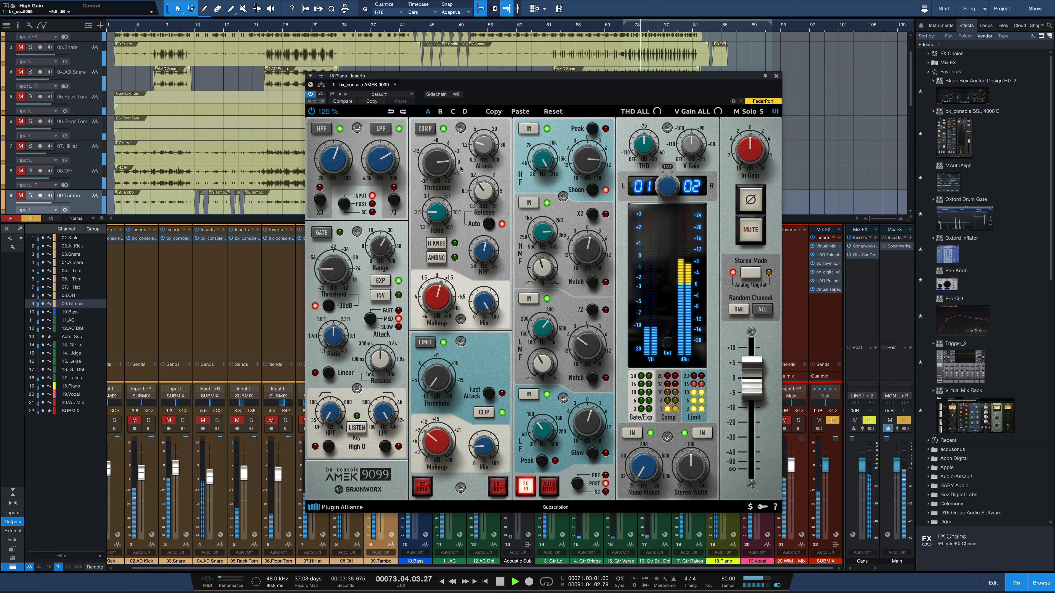
drag(386, 169, 387, 161)
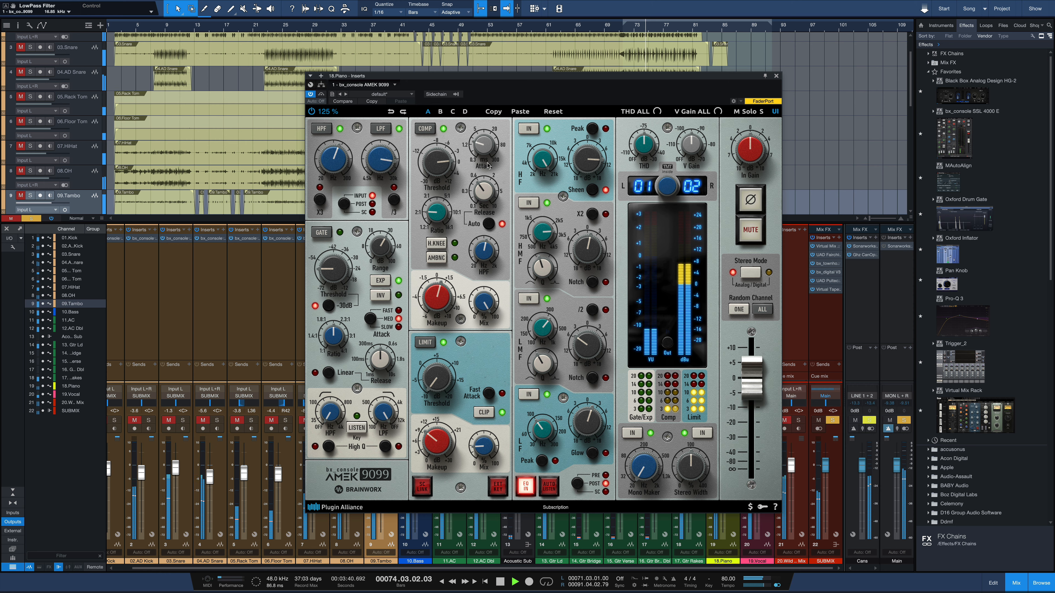
drag(584, 159, 584, 163)
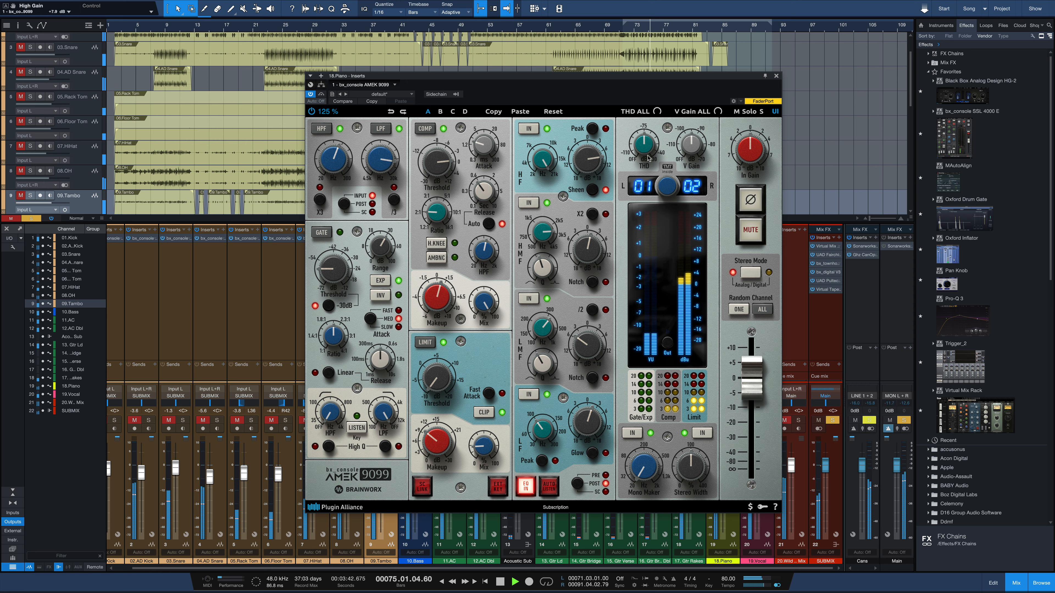
Increase the THD amount and stereo width, stop playback, and lower the output gain to -0.9 dB
drag(646, 156, 647, 151)
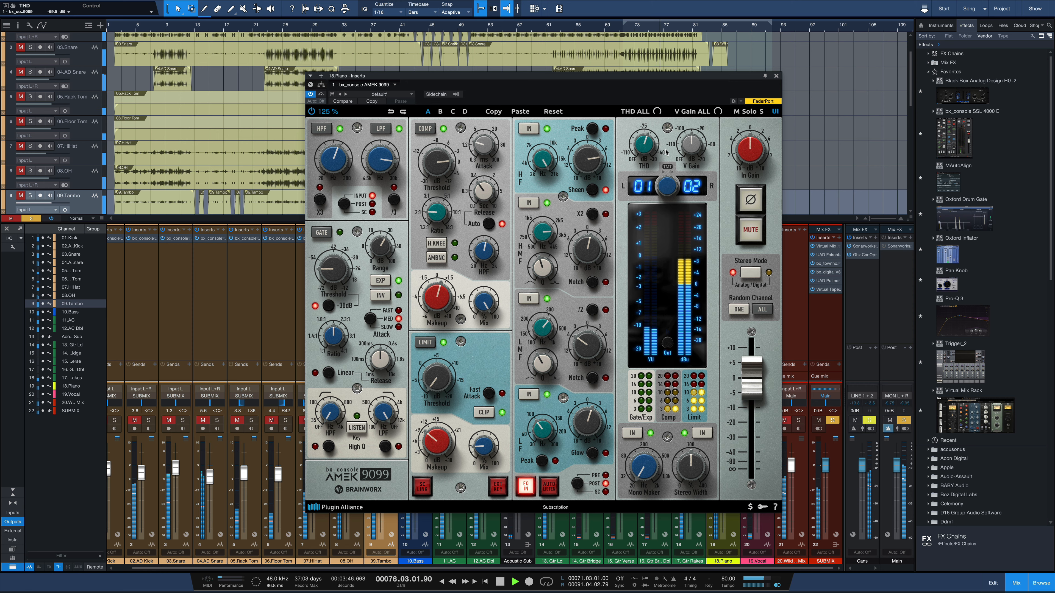
drag(686, 465, 686, 459)
key(space)
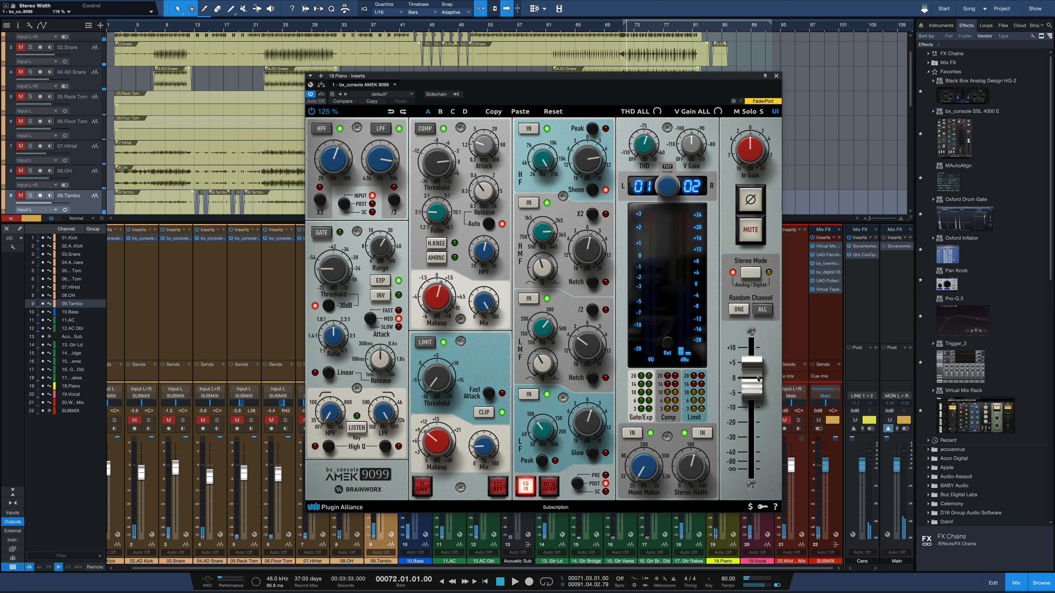
drag(757, 378, 758, 381)
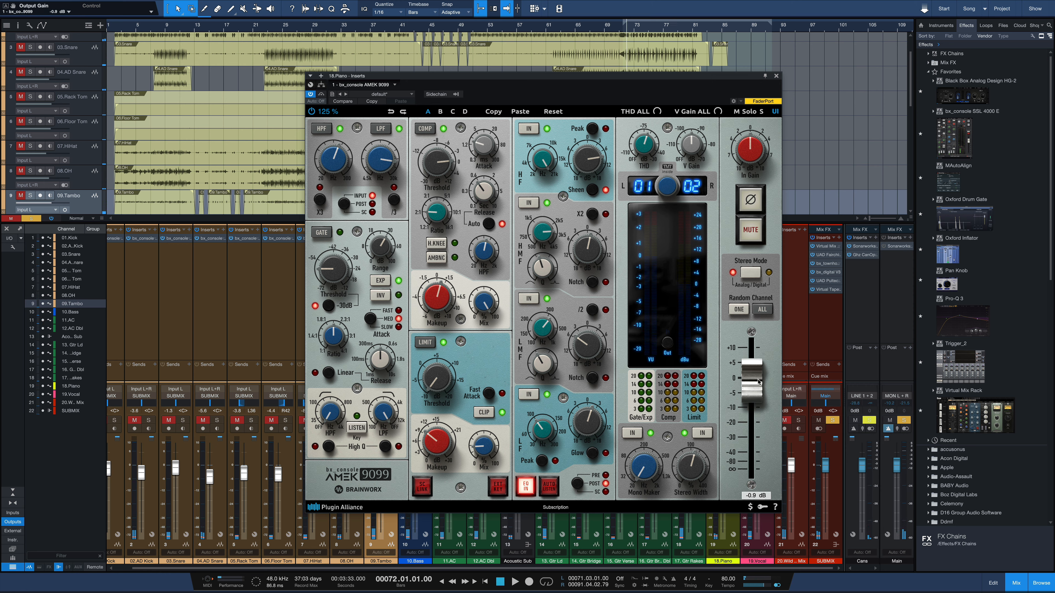
Play the Piano with the plug-in bypassed and active in turn to compare the sound, ending with it active and playback stopped
click(321, 97)
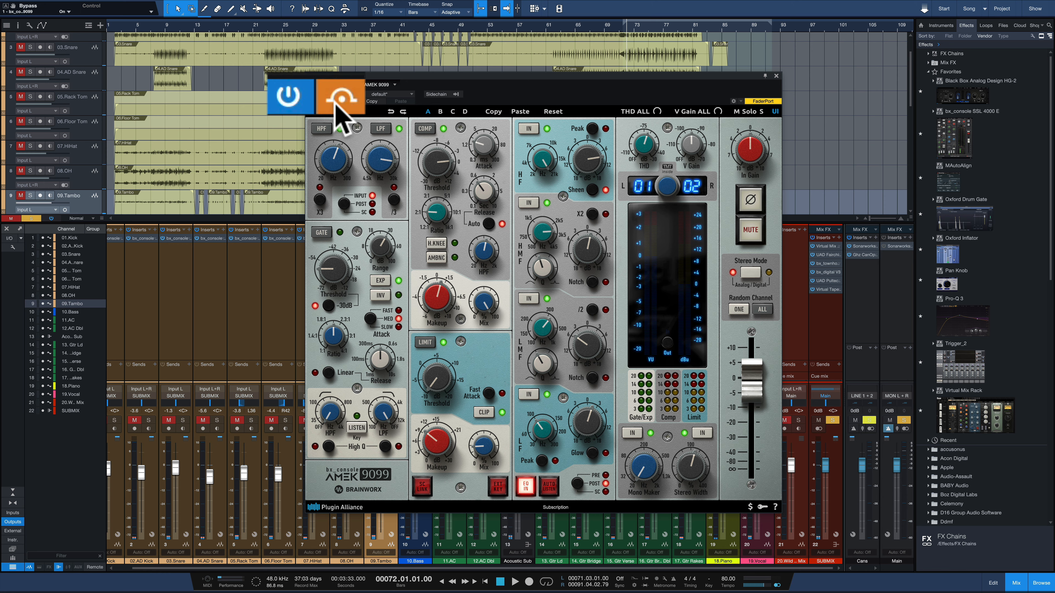
key(space)
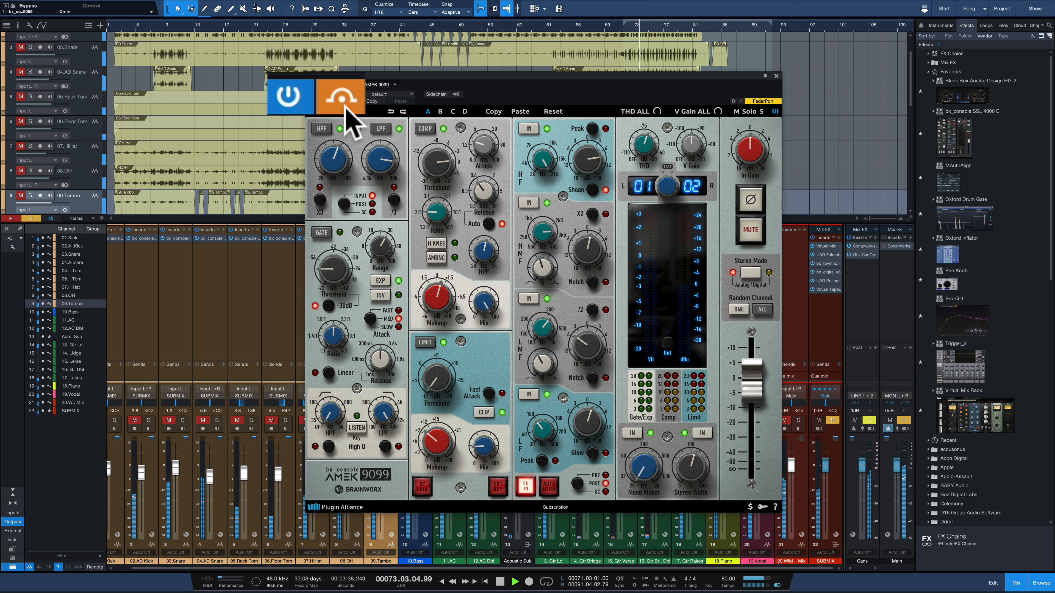
click(345, 106)
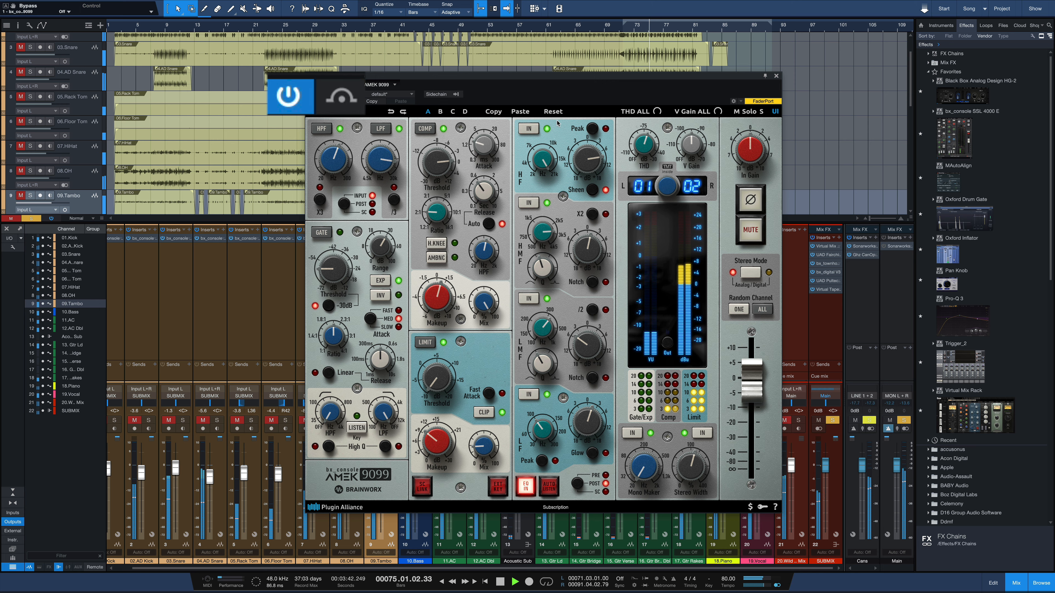
click(354, 99)
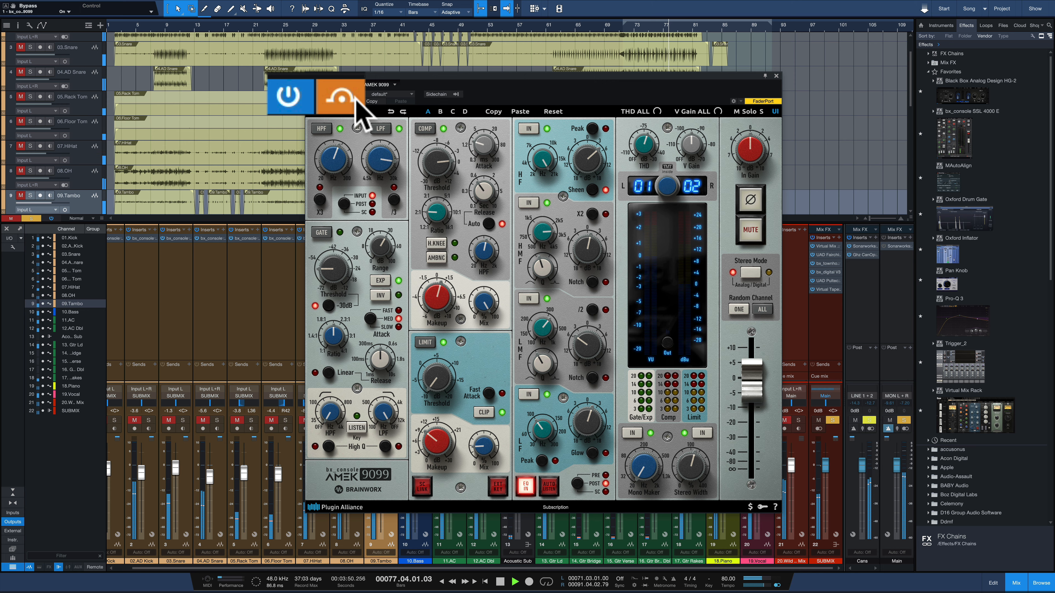
click(355, 98)
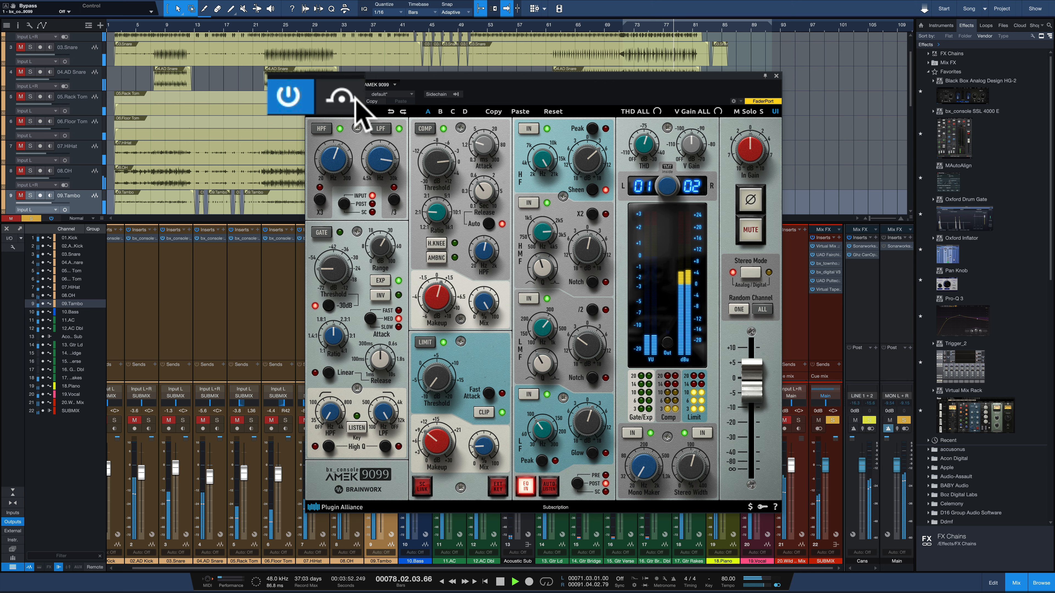
key(space)
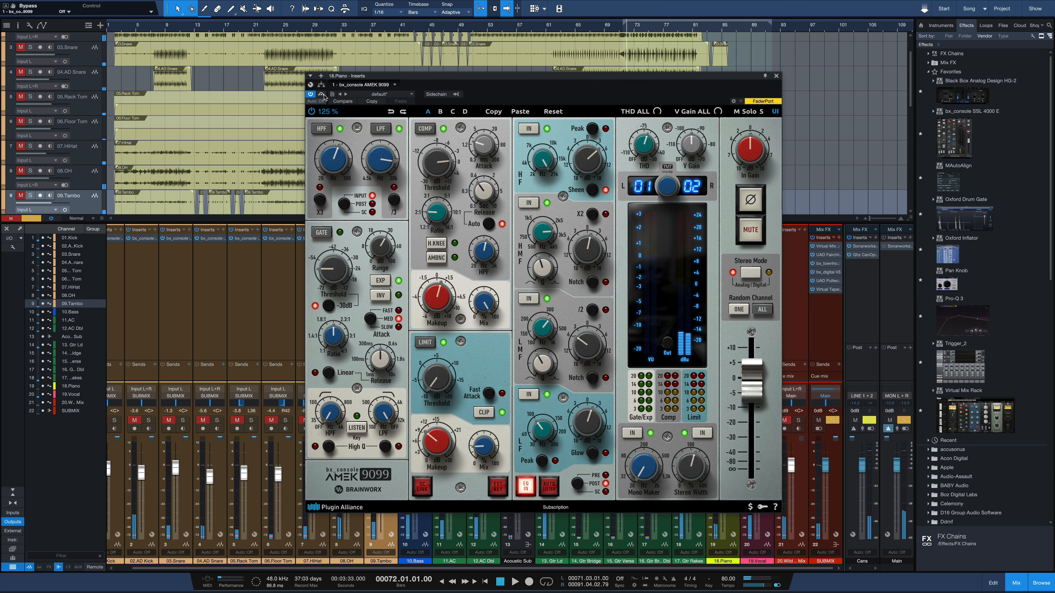